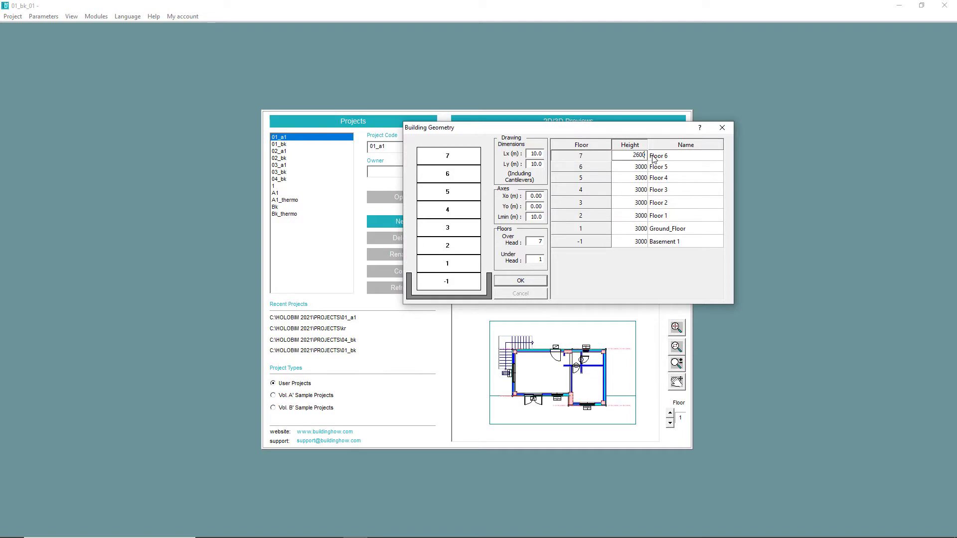
Open the height of Floor 1 for editing in the building geometry table
click(629, 217)
click(629, 218)
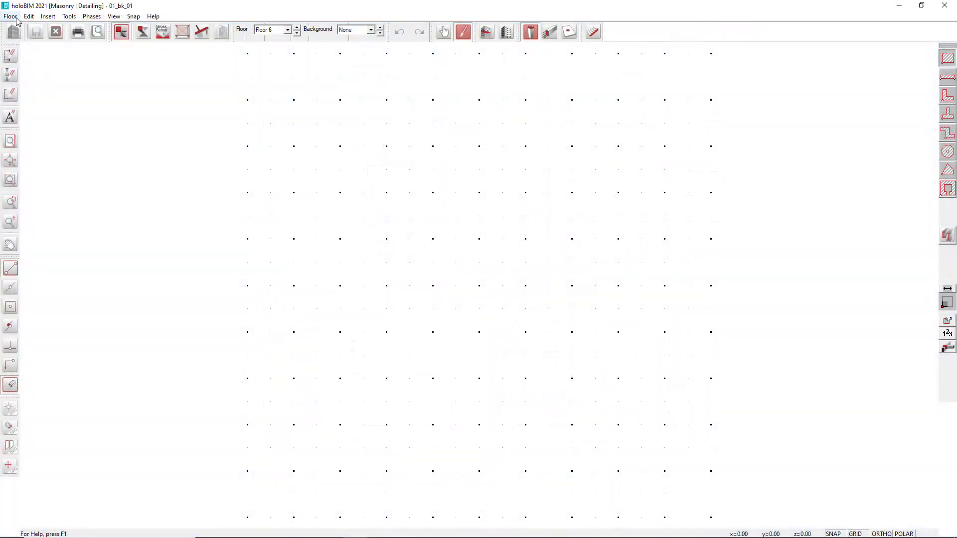
Import plan2.dwg into Floor 6, moved to x = 0.0 and y = 0.0 mm with hatches included
click(14, 18)
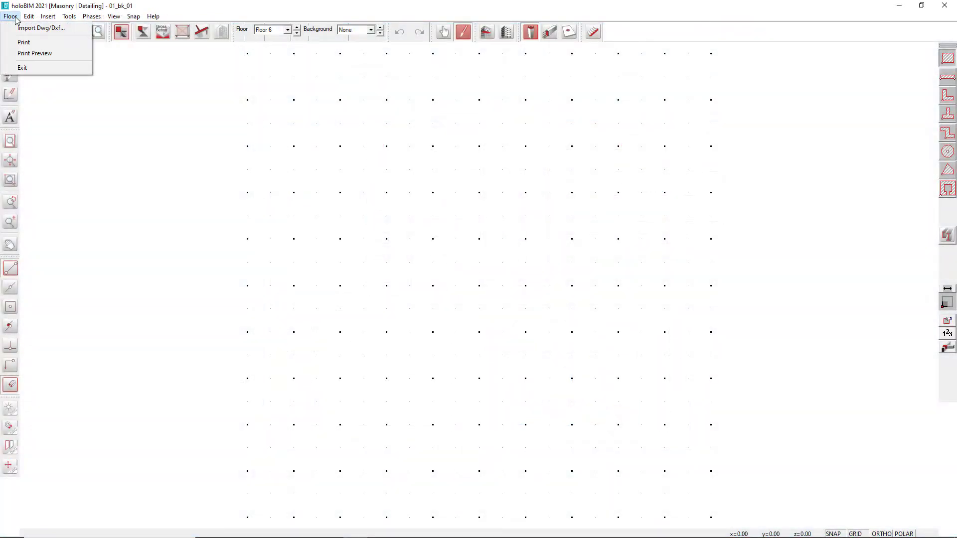
click(20, 29)
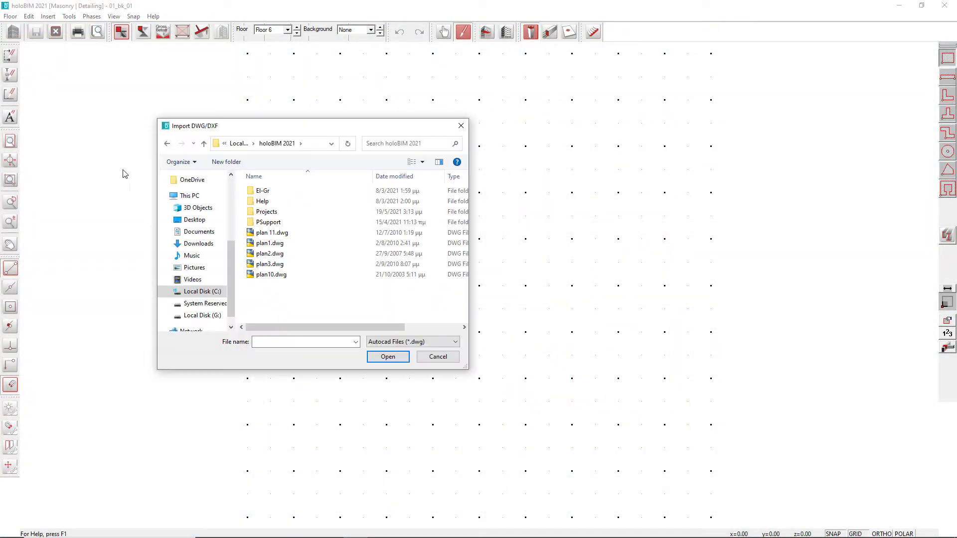
click(272, 254)
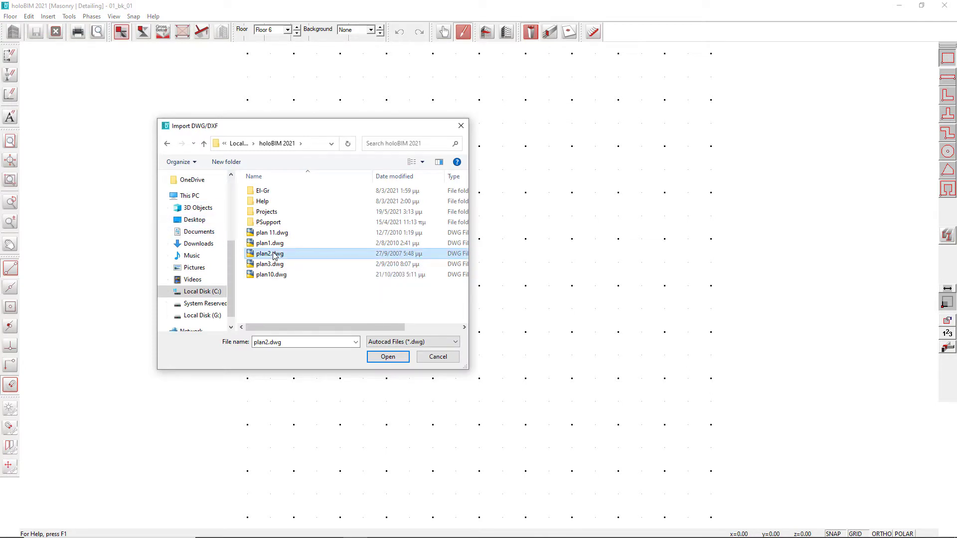
click(402, 357)
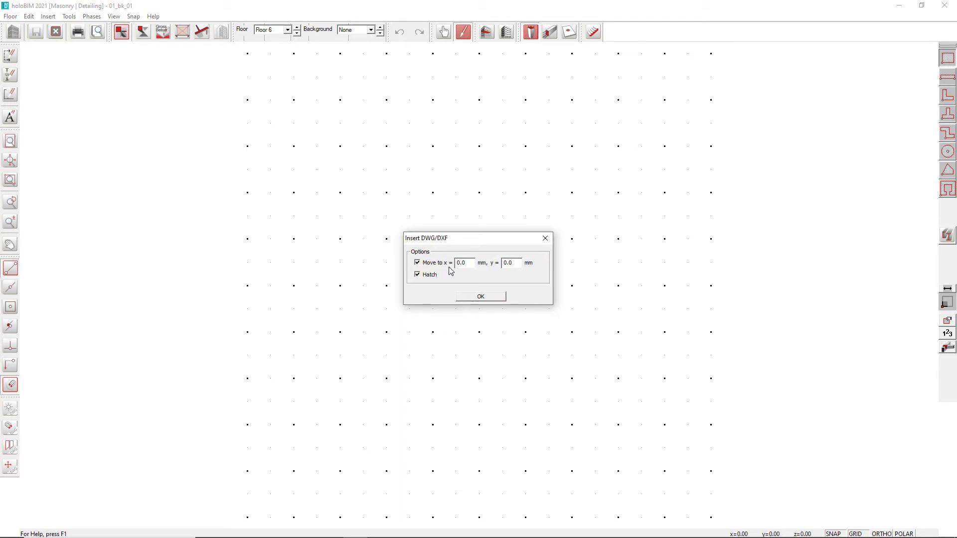
click(481, 298)
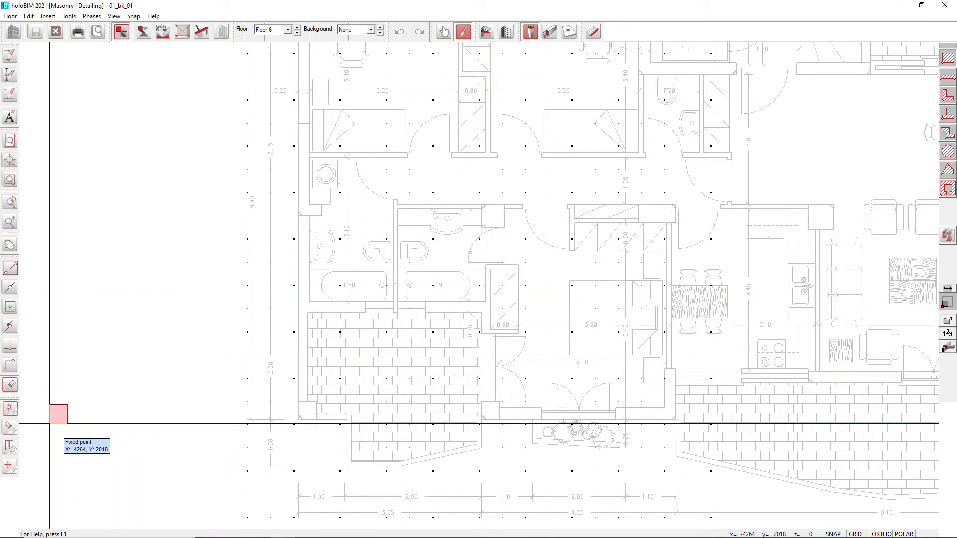
Preview the imported drawing in colour, restore its grey display and fit the entire floor plan in view
click(7, 451)
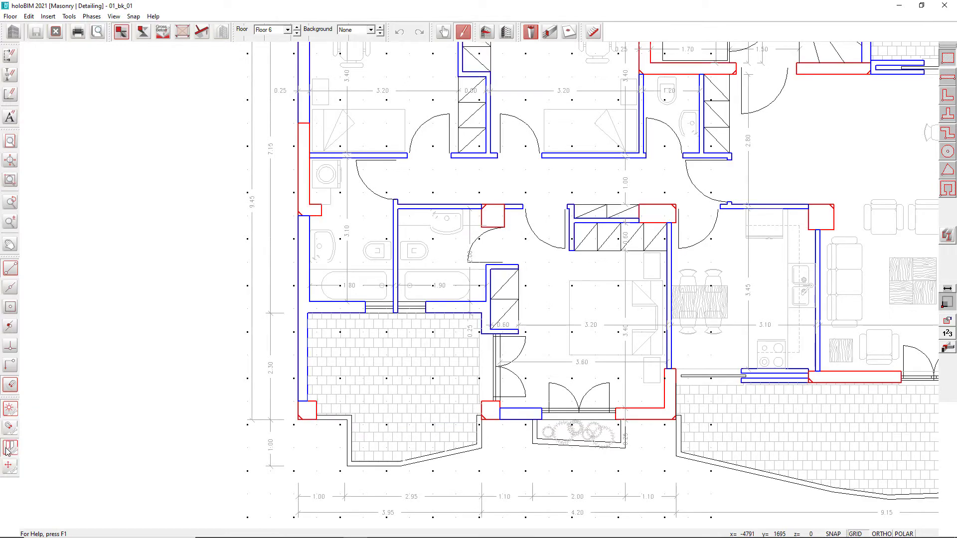
click(6, 451)
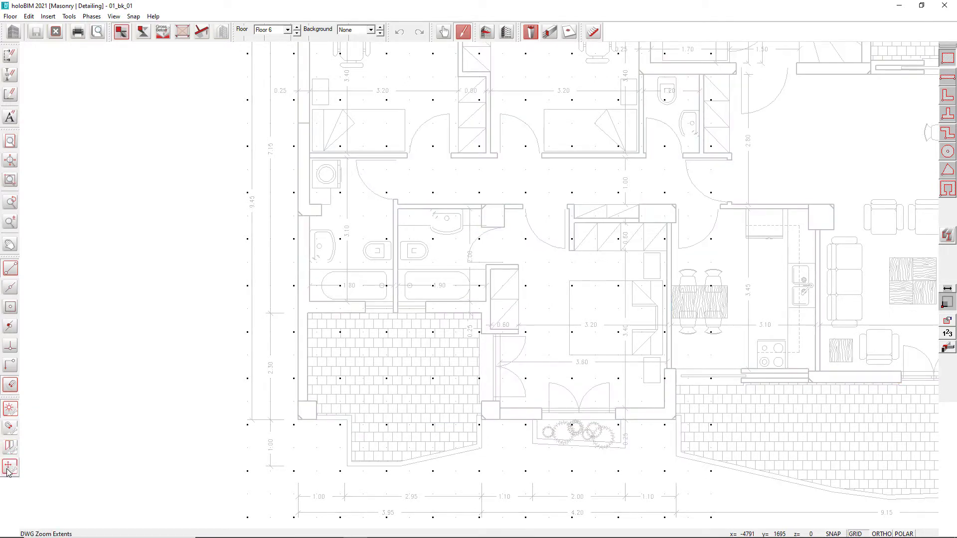
click(9, 468)
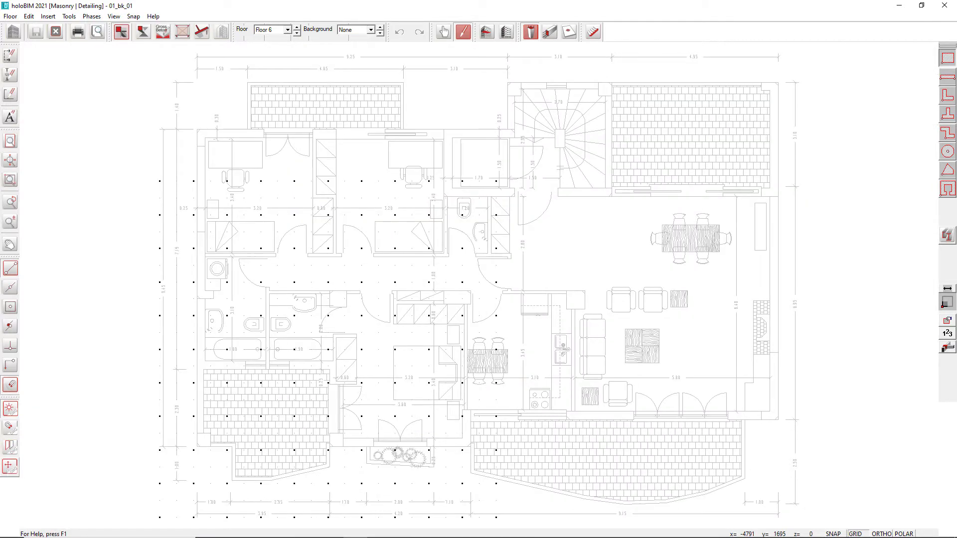
Place two 400x400 columns along the plan's lower edge, one at the lower-left corner and one at X 5050, Y 2100
click(947, 322)
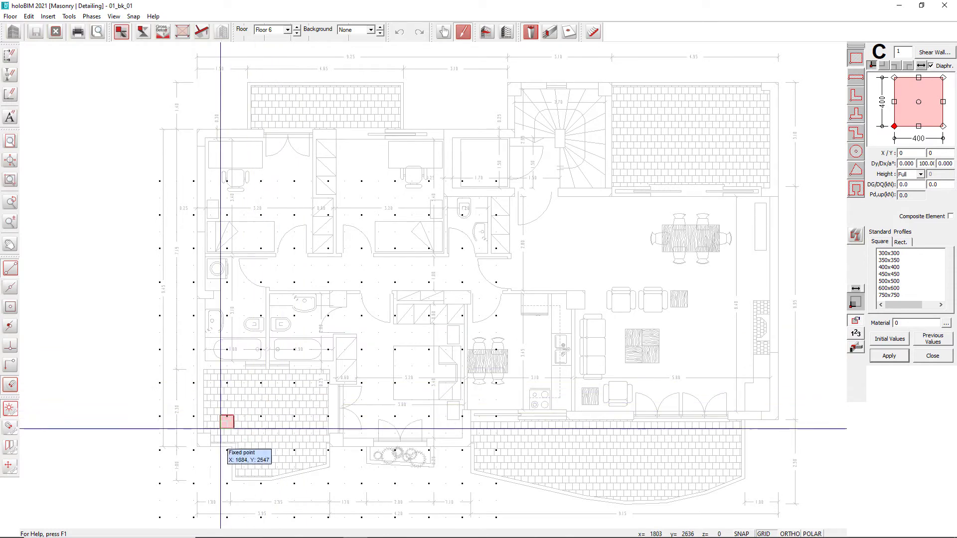
click(197, 447)
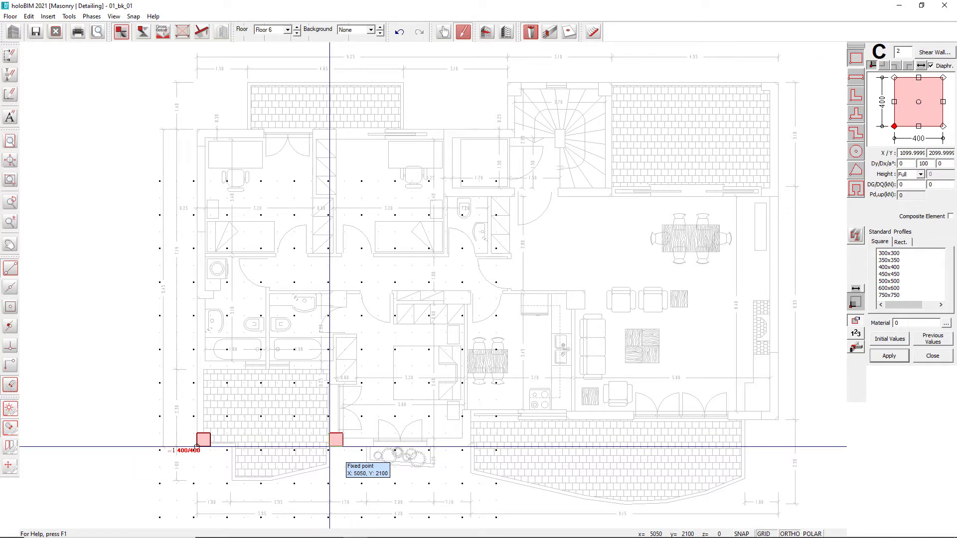
click(330, 447)
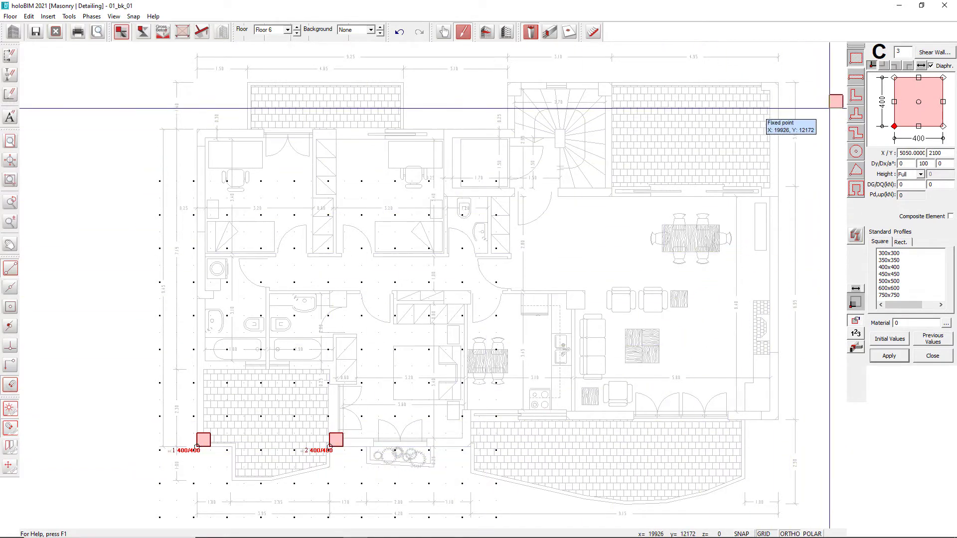
Draw a 250 mm thick horizontal shear wall about 1300 mm long from X 7950, Y 2100 to the outer corner beside the kitchen terrace
click(856, 78)
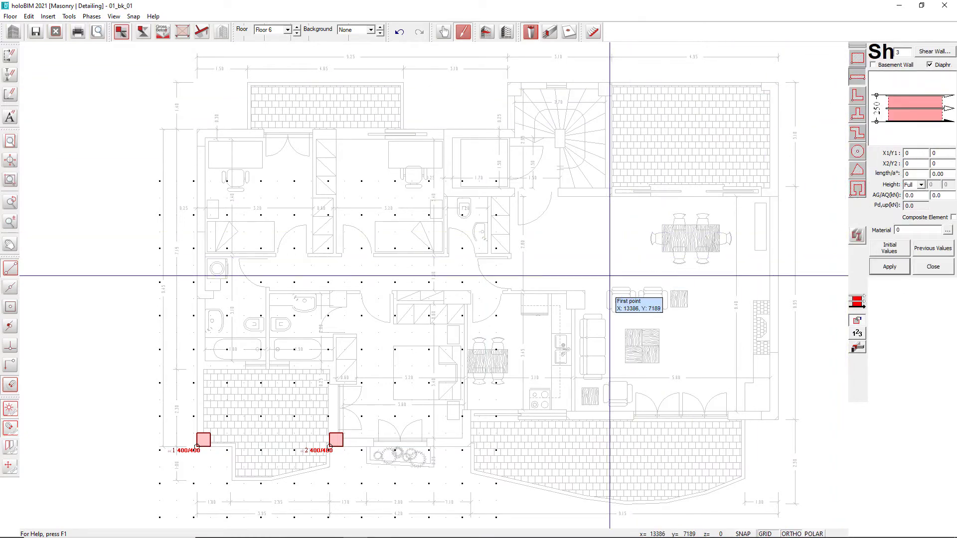
click(428, 447)
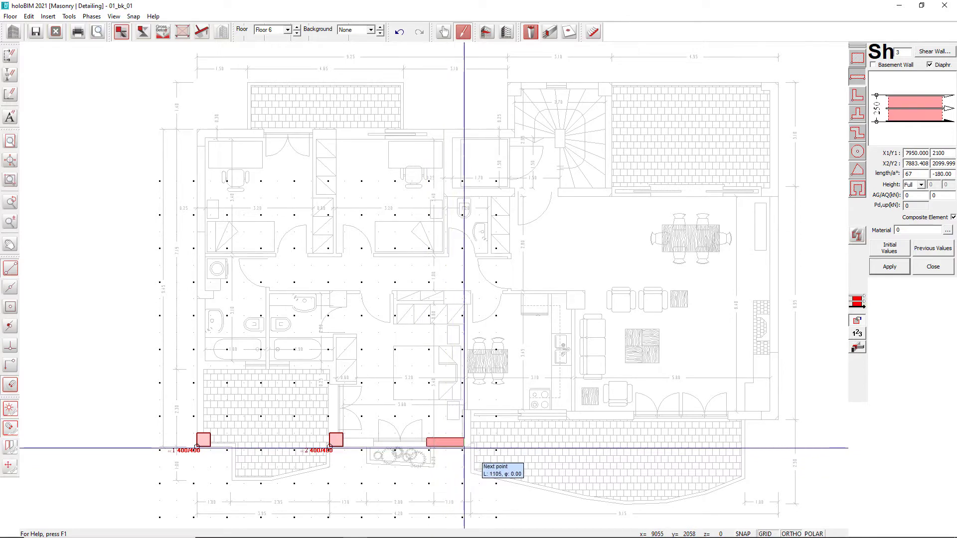
click(471, 448)
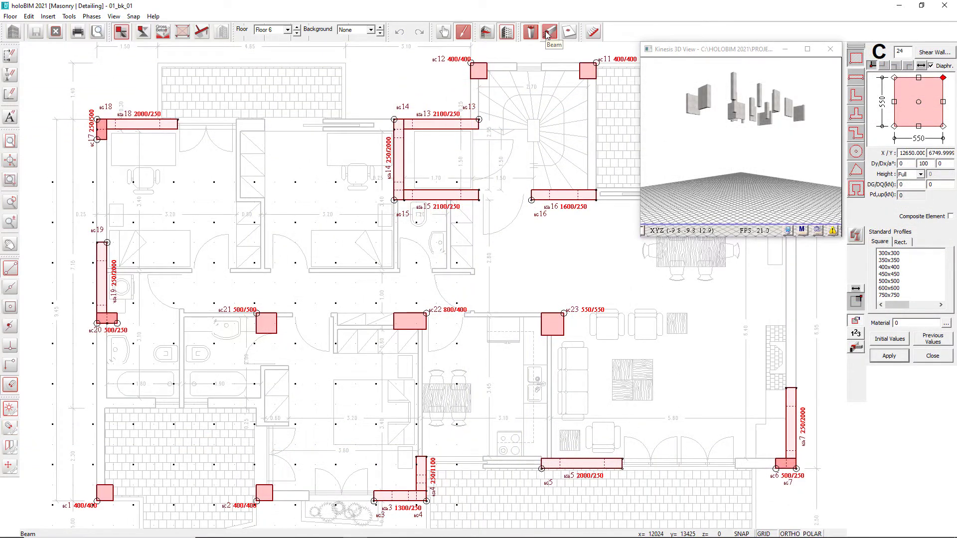
Add 250/500 beams along the lower facade from column 1 through column 2 to shear wall 3, and up to shear wall 5
click(547, 34)
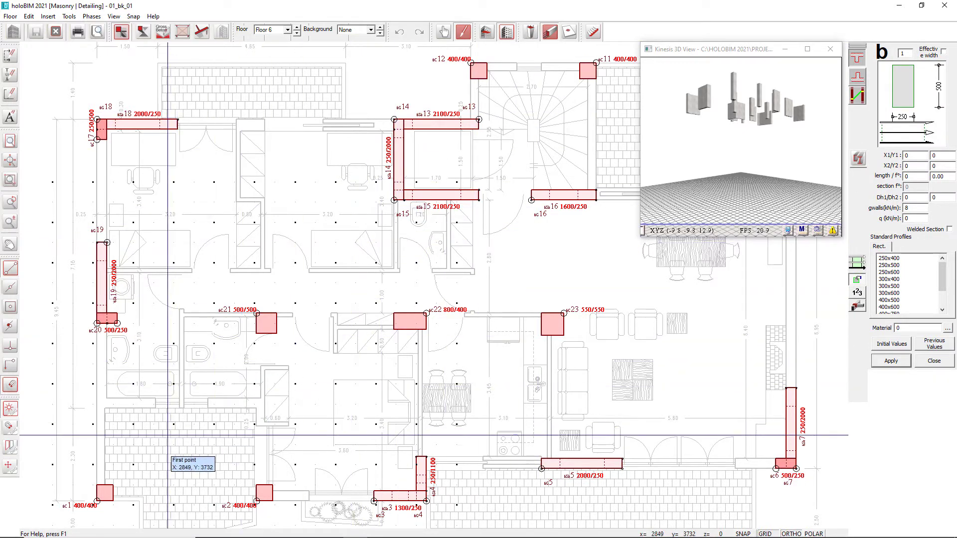
click(97, 501)
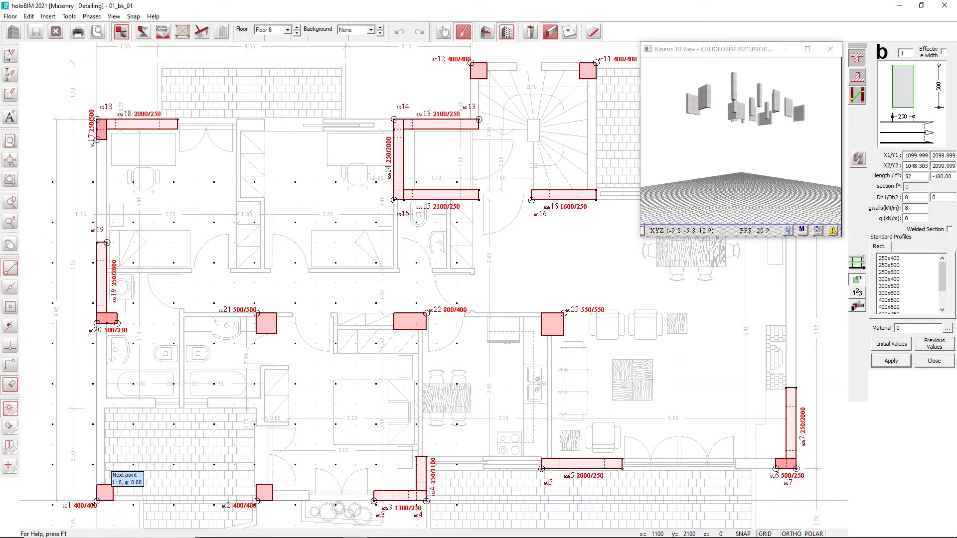
click(374, 500)
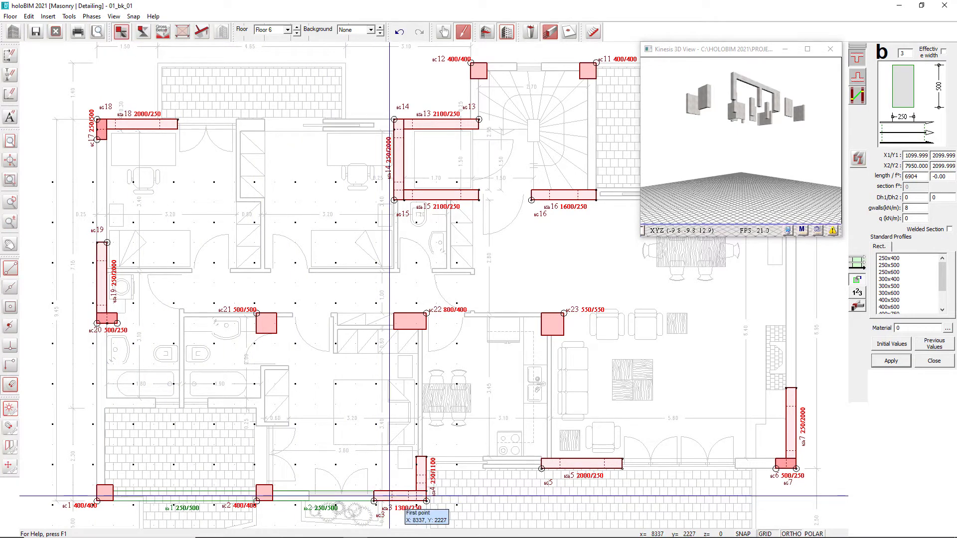
click(542, 469)
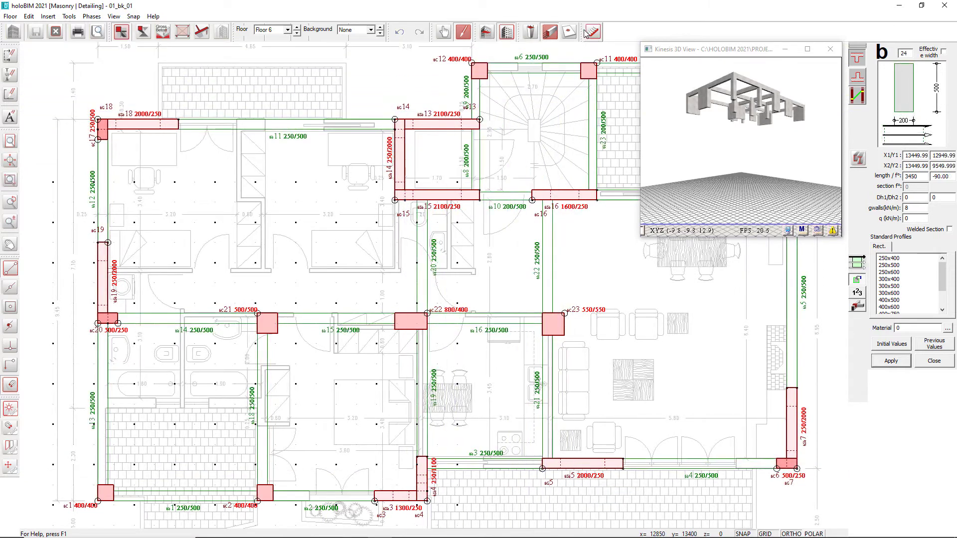
Place 150 mm slabs in the four bays along the lower side, from the left terrace bay to the living room
click(571, 31)
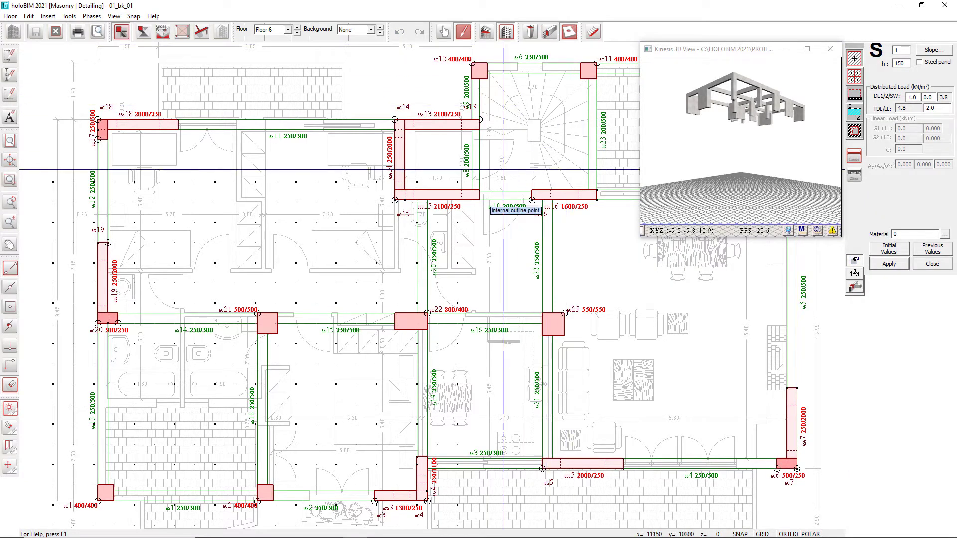
click(181, 407)
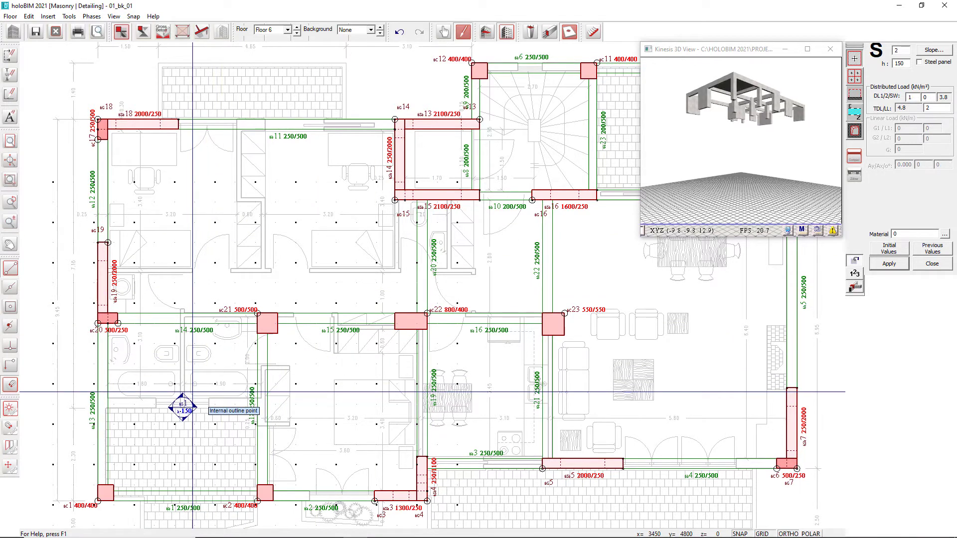
click(345, 408)
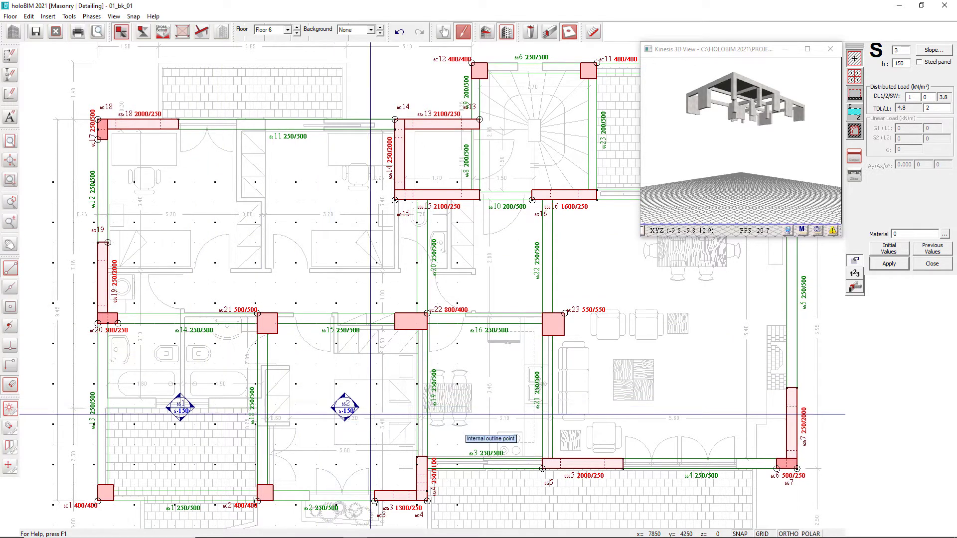
click(488, 391)
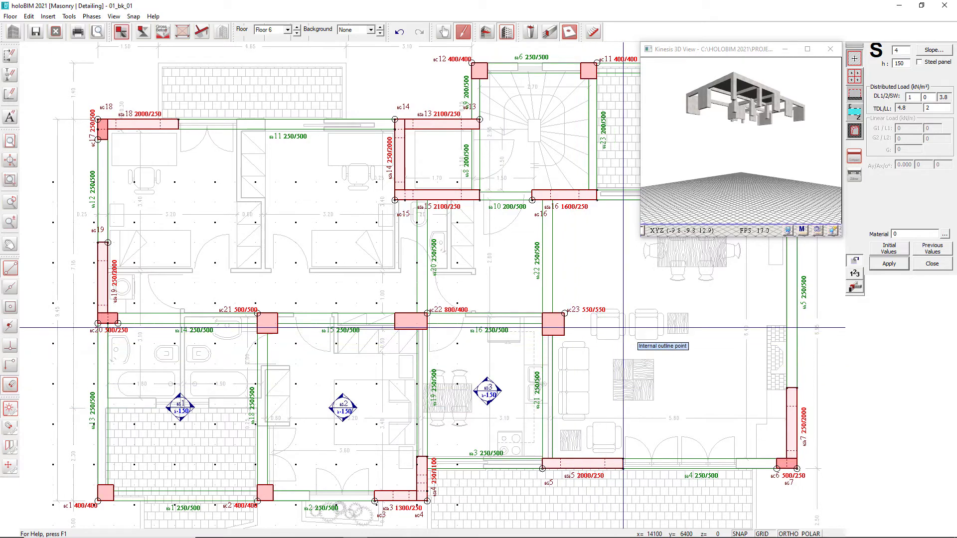
click(671, 328)
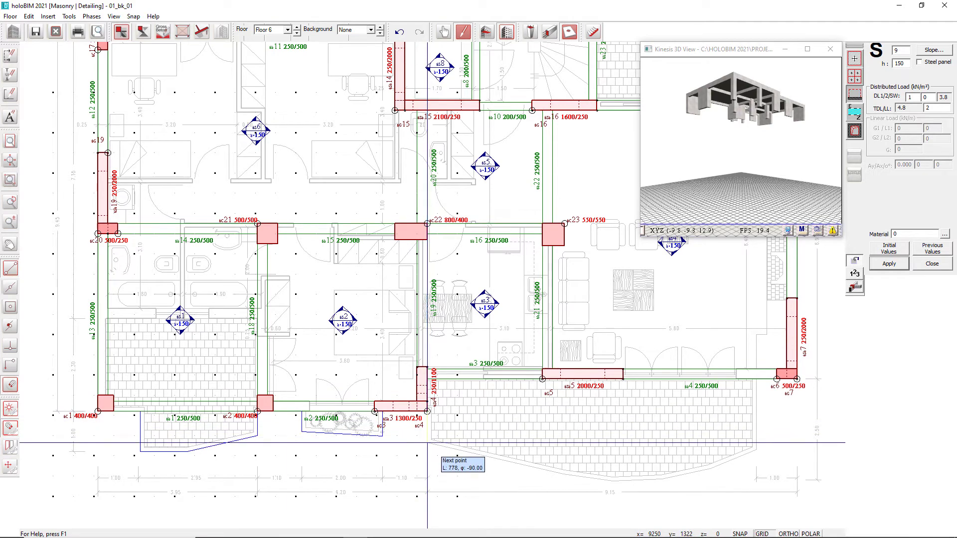
Complete the large lower balcony's cantilever slab outline with an arc along its curved front edge, and apply the 150 mm slab
click(563, 474)
right_click(563, 473)
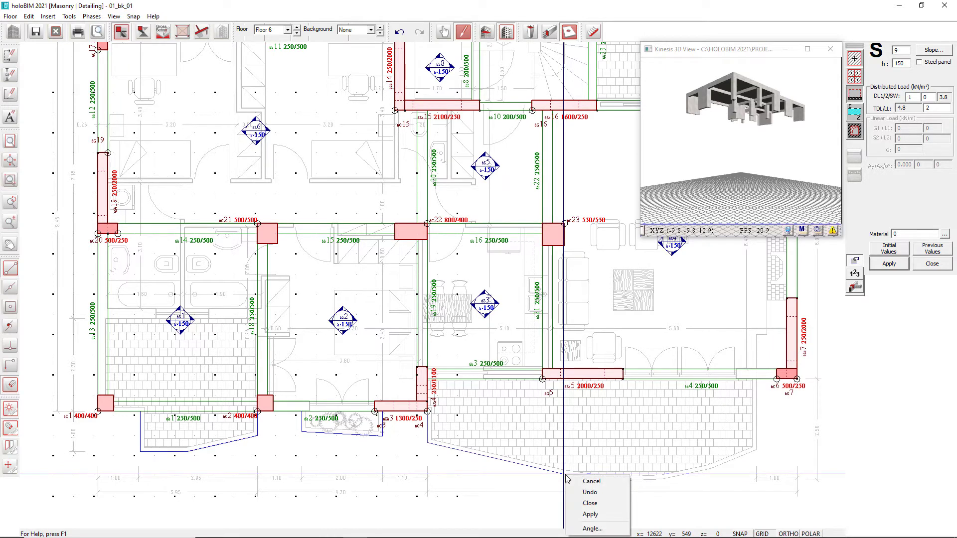
click(590, 528)
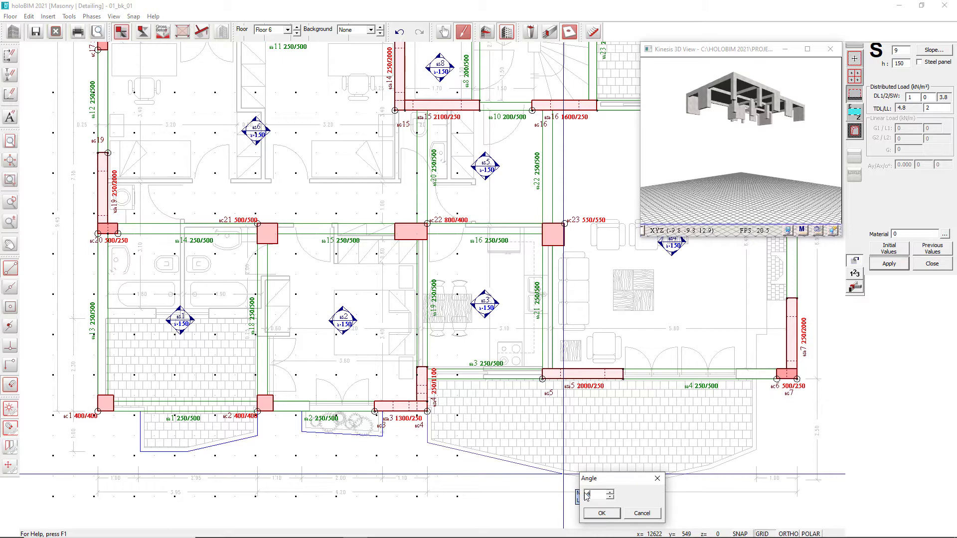
click(611, 515)
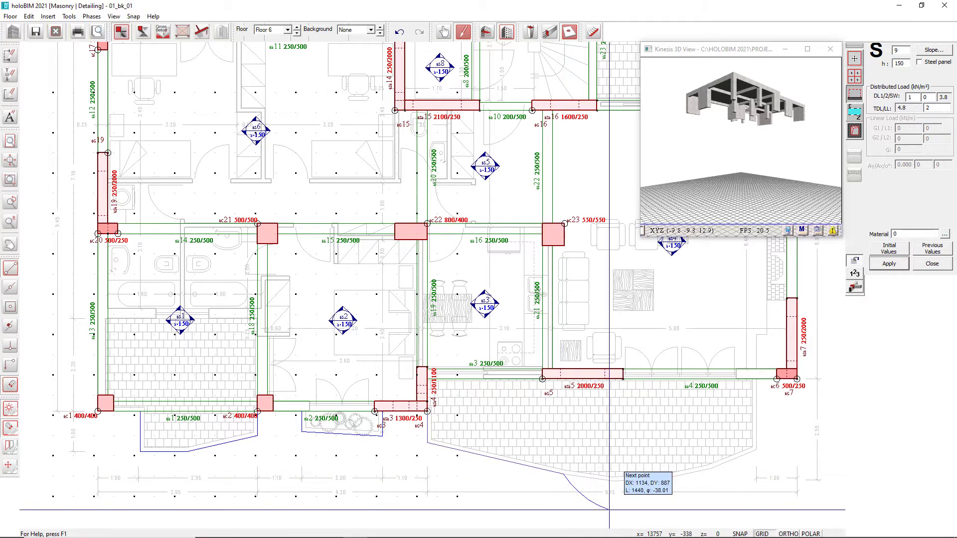
click(756, 450)
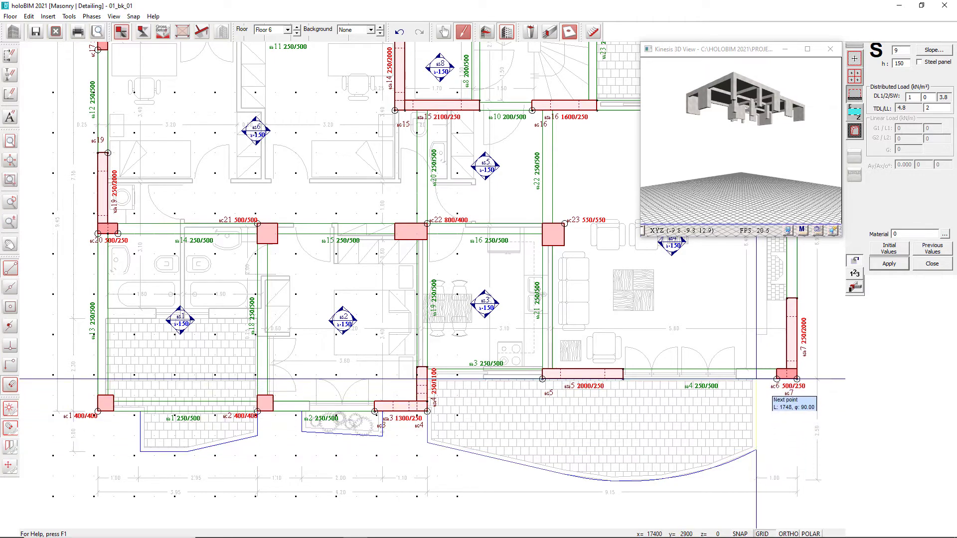
right_click(756, 379)
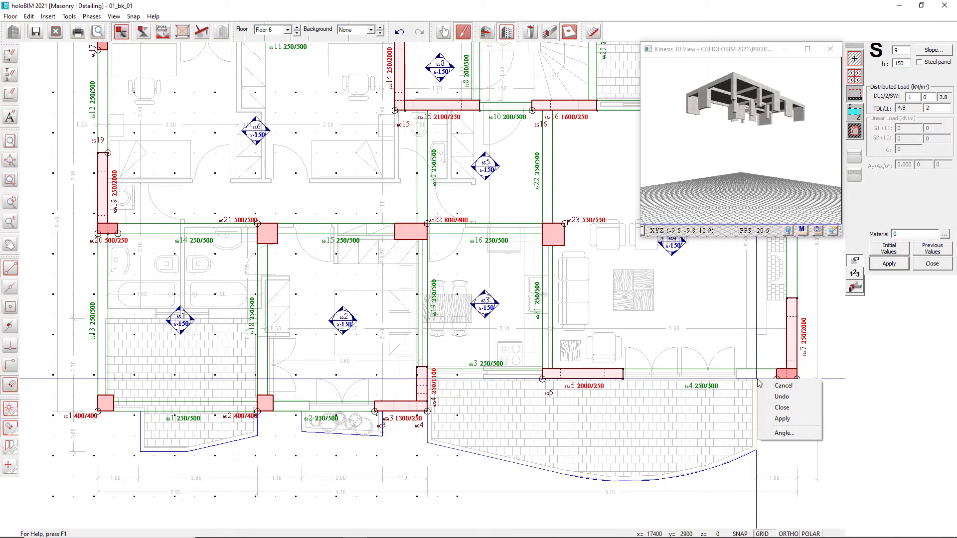
click(782, 418)
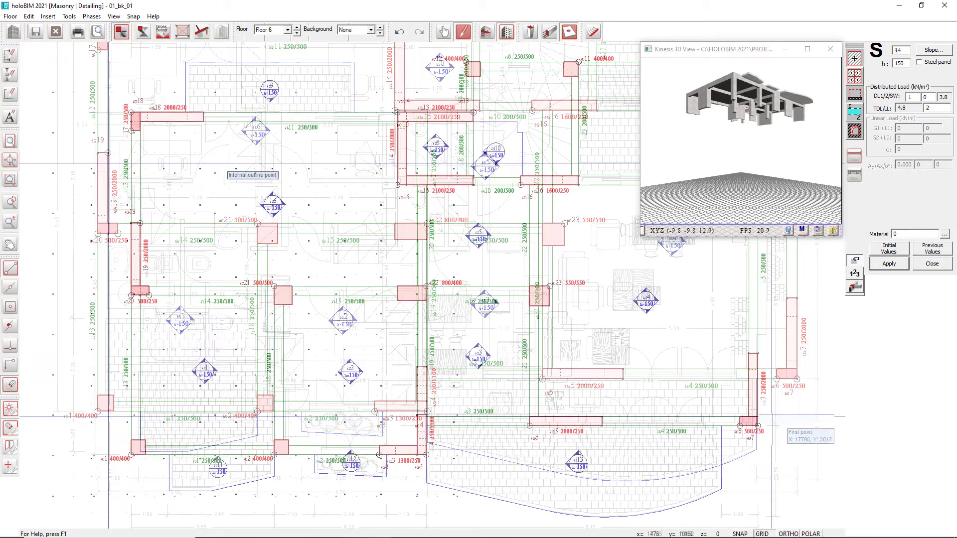
Create a 1200 mm wide concrete staircase in the stairwell, routing its centre line around the central core with legs about 1760, 1510 and 900 mm long
click(599, 36)
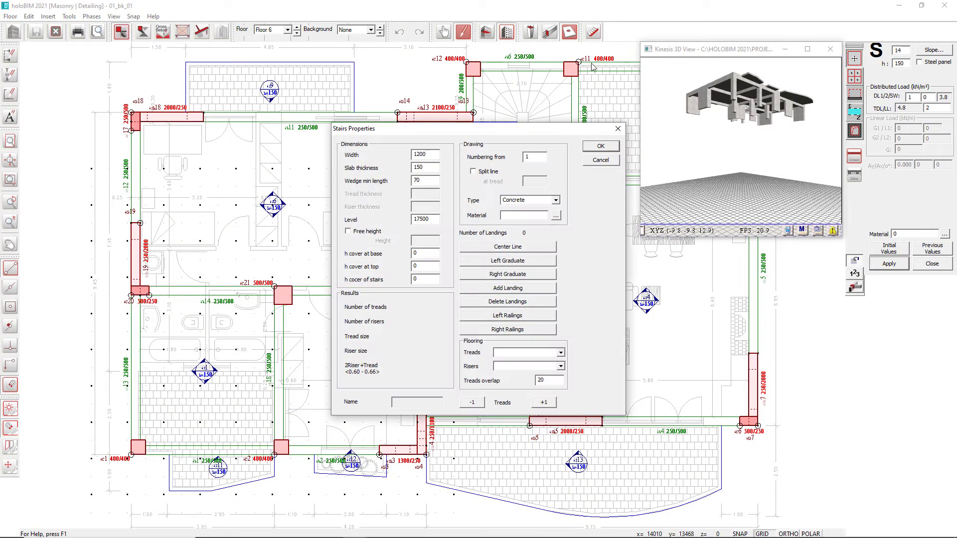
click(509, 248)
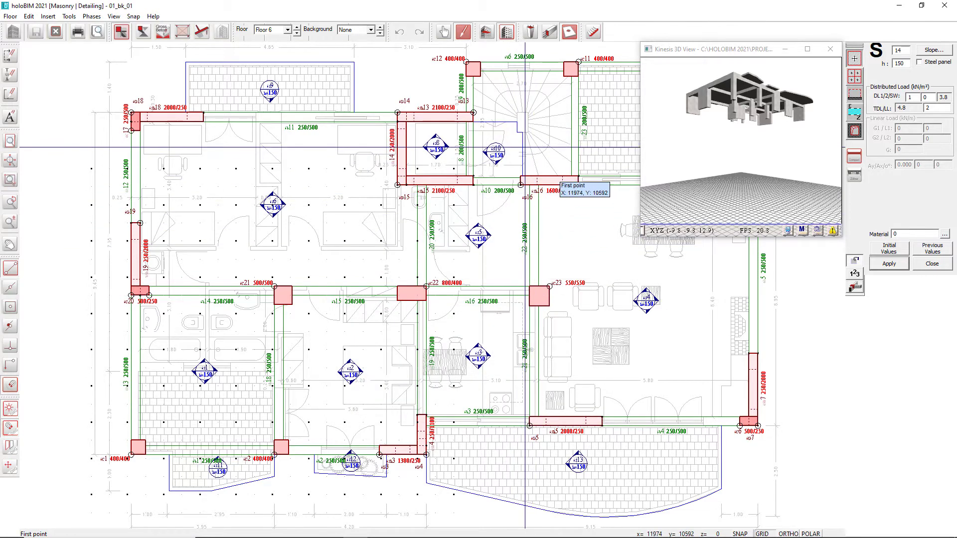
click(522, 155)
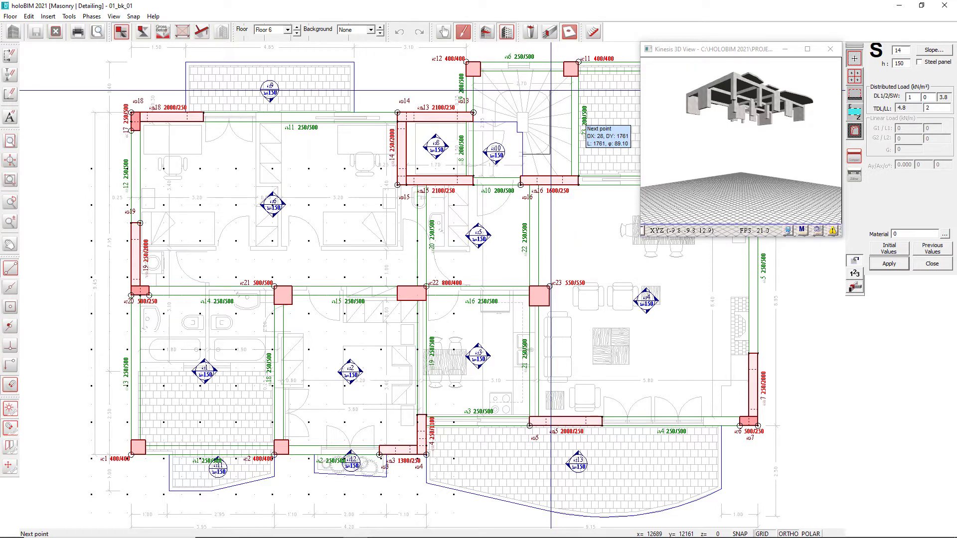
click(550, 91)
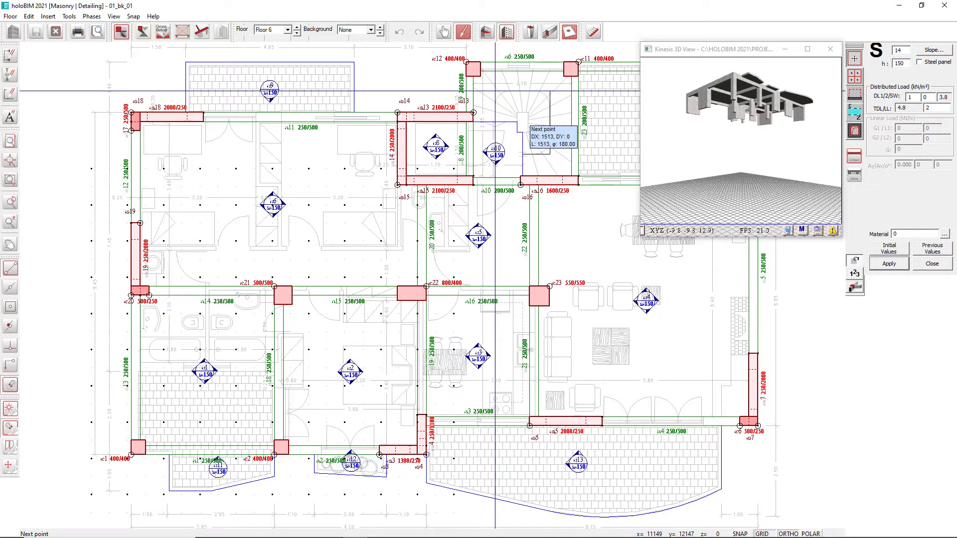
click(494, 92)
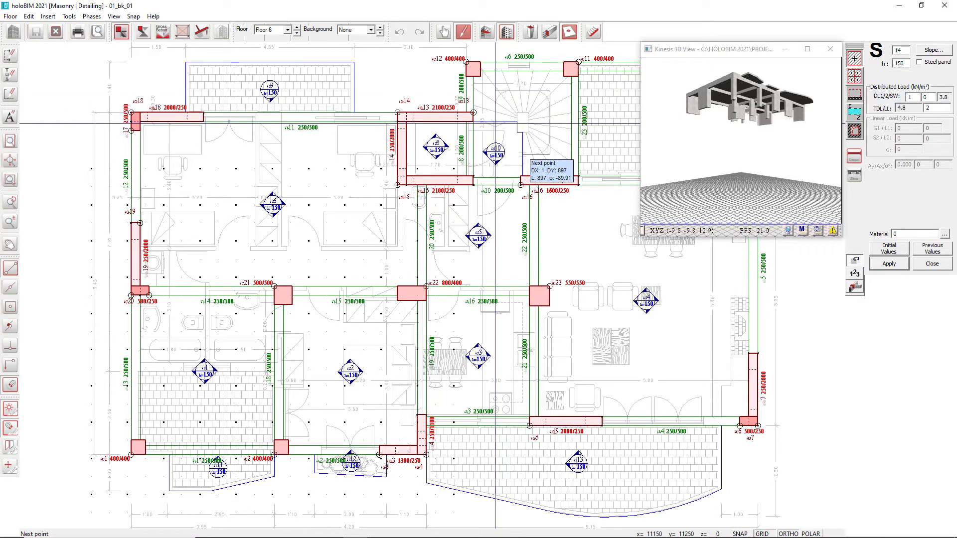
right_click(496, 124)
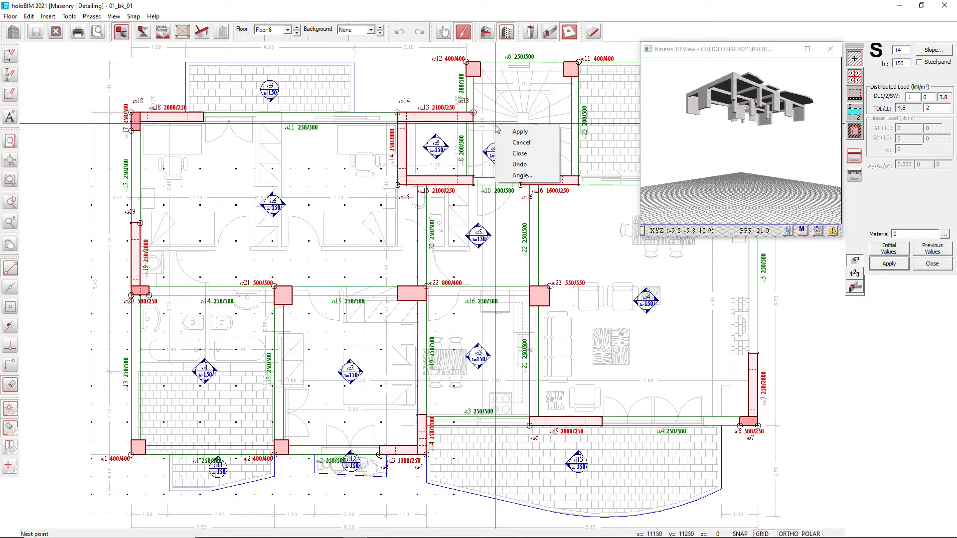
click(518, 131)
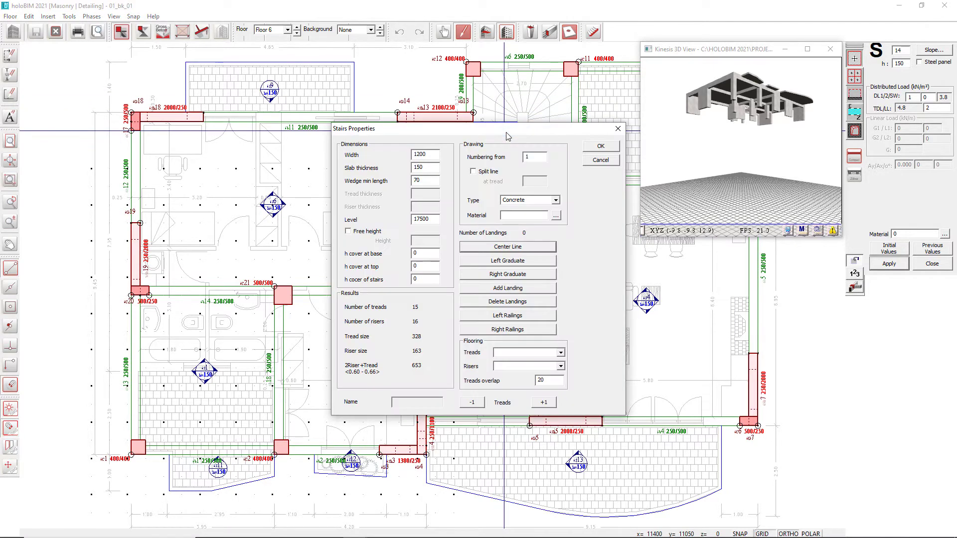
click(594, 151)
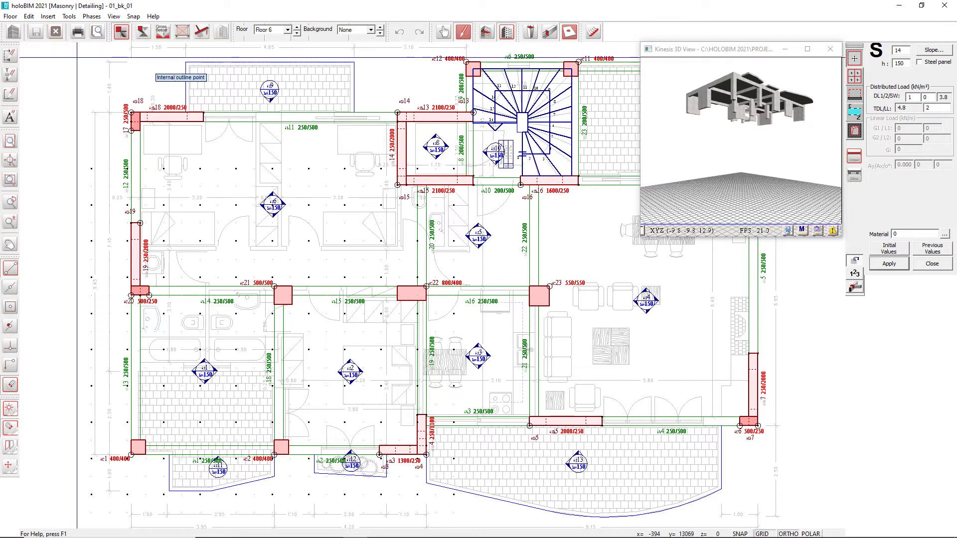
Go down to Floor 5 and copy the typical floor to 7 floors
click(297, 33)
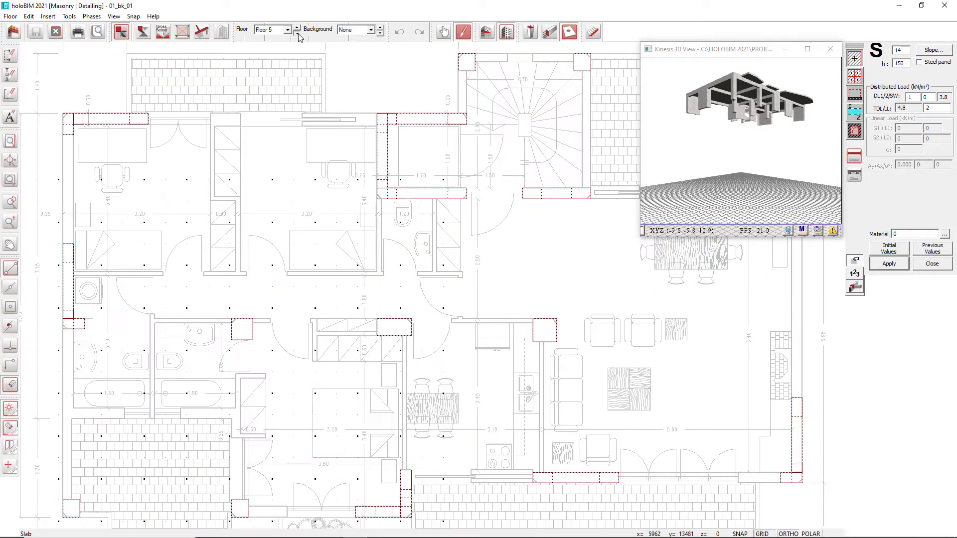
click(71, 16)
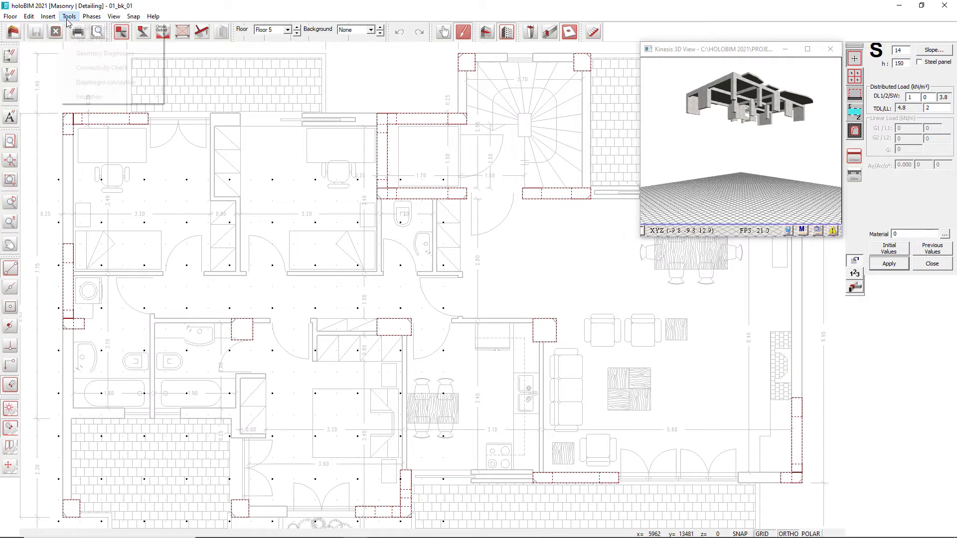
click(83, 39)
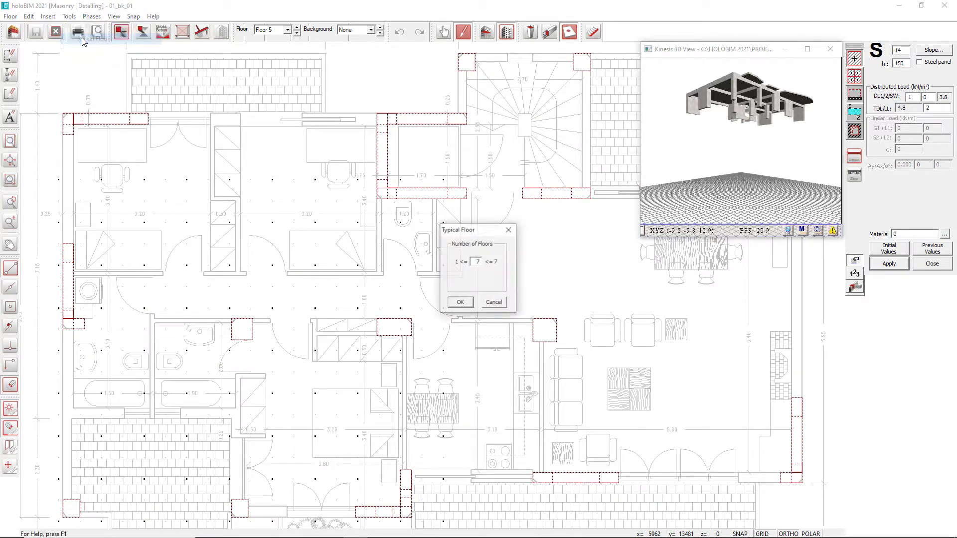
click(461, 303)
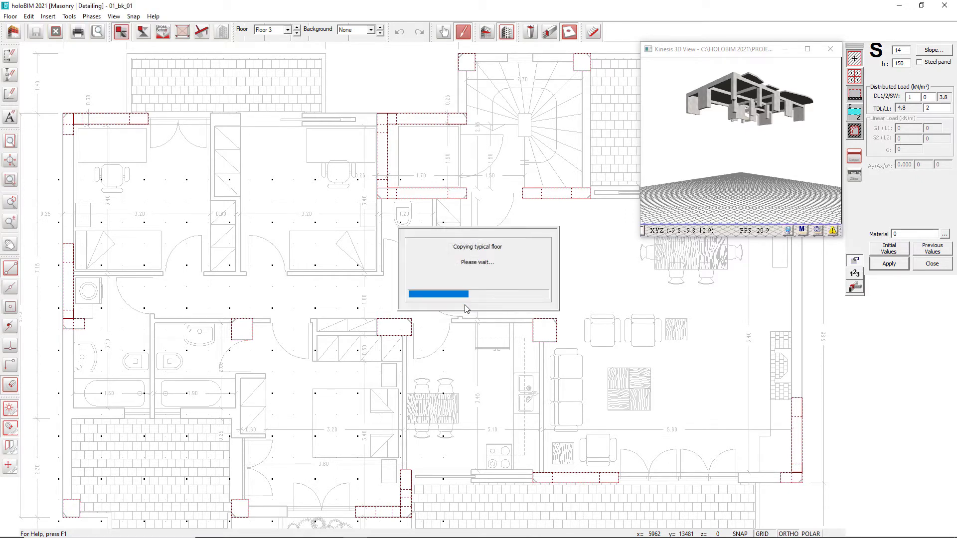
click(467, 309)
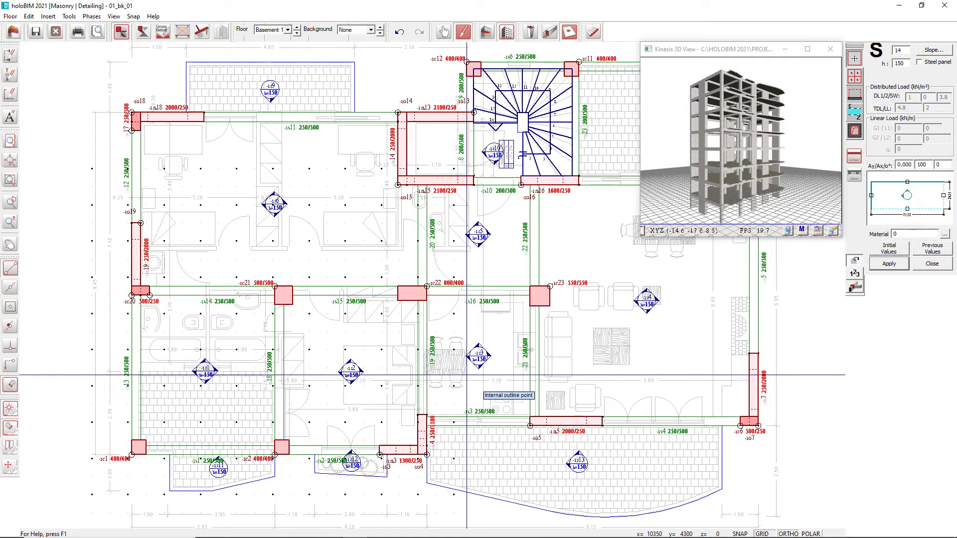
Pick the slab of the upper balcony on Basement 1 for modification
click(443, 32)
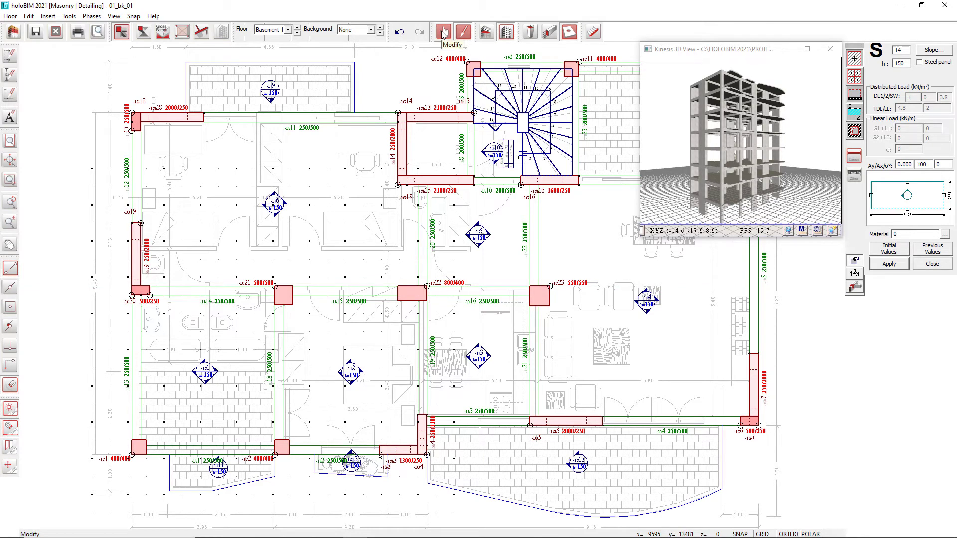
click(307, 99)
right_click(308, 100)
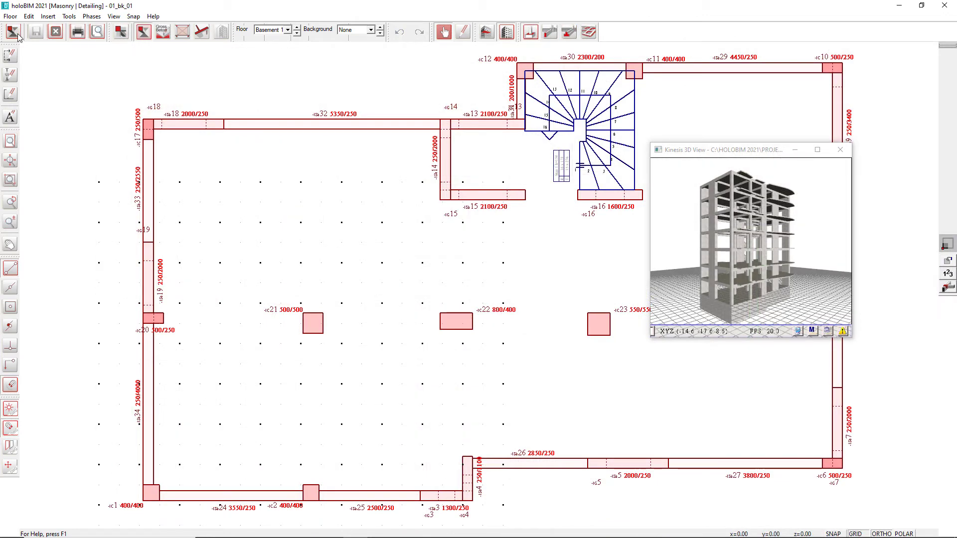
Recreate the foundation with grouped flexible footings and footing beams sized from initial values, and exit the floor drawing
click(13, 33)
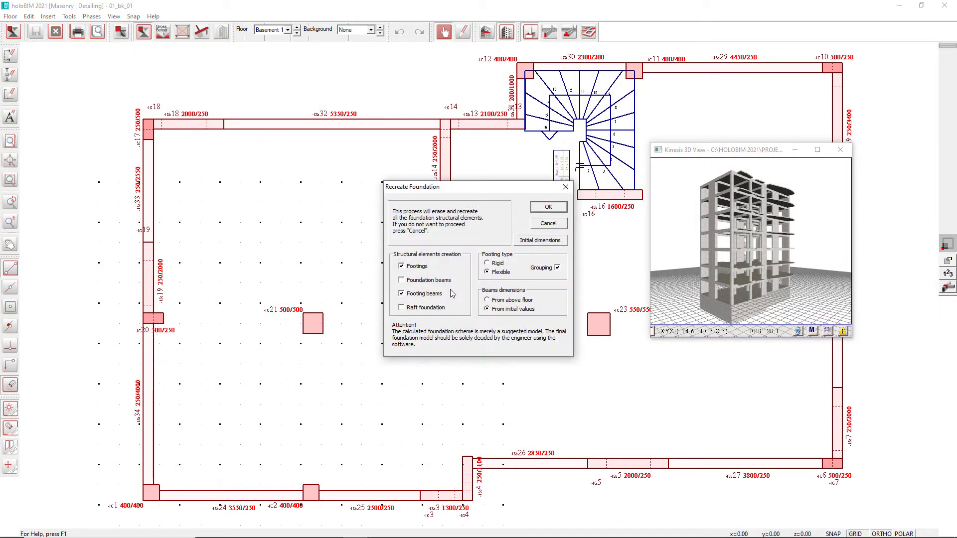
click(549, 207)
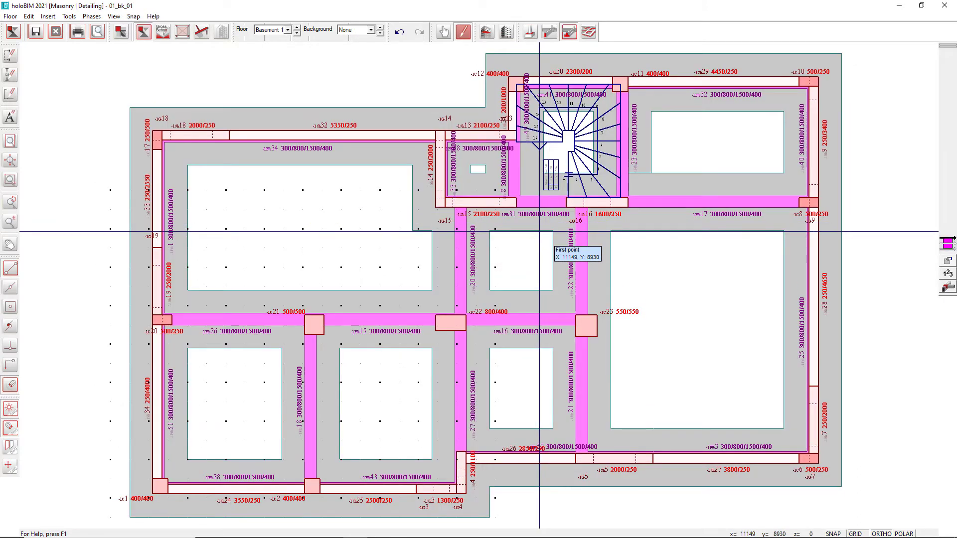
click(56, 31)
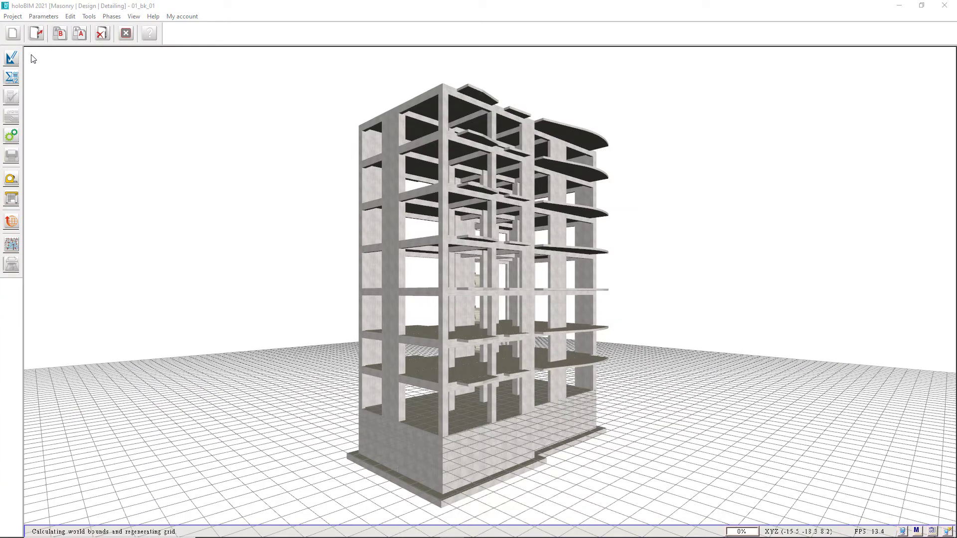
Reopen the floor drawing in the masonry phase and import plan2.dwg as the Floor 6 underlay
click(18, 58)
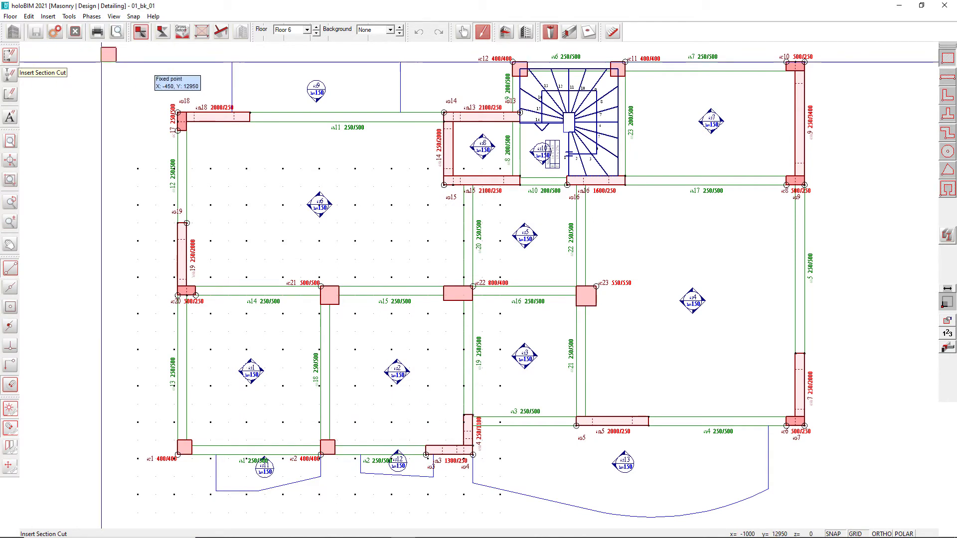
click(221, 32)
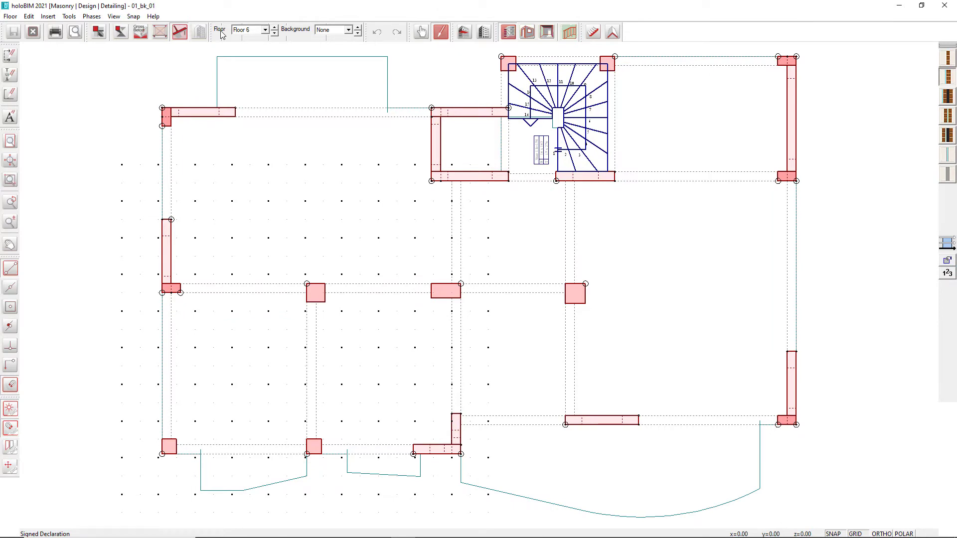
click(11, 17)
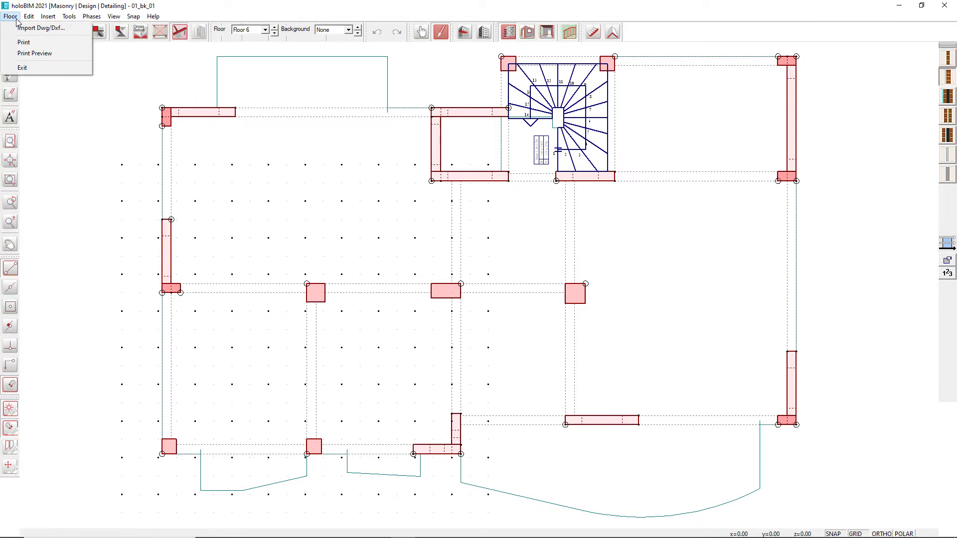
click(23, 29)
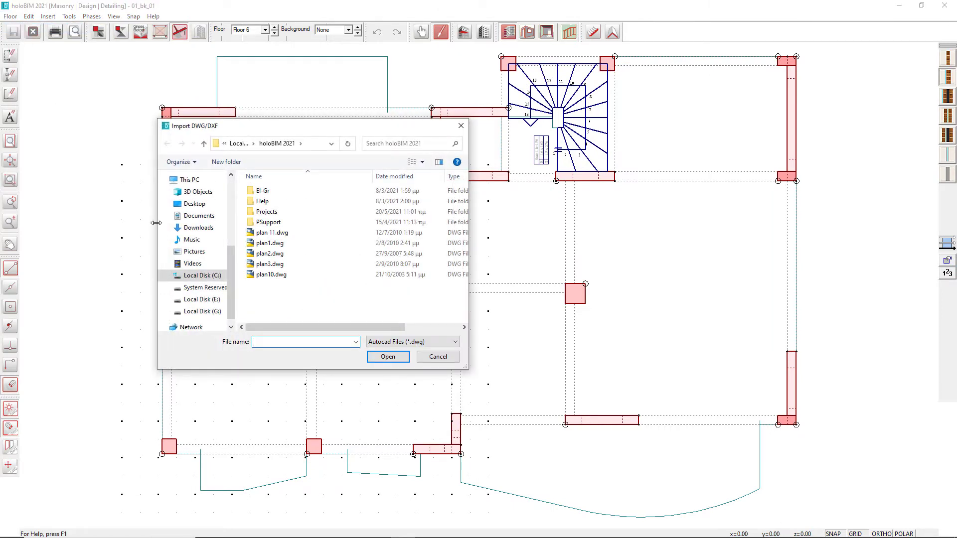
click(269, 253)
click(376, 357)
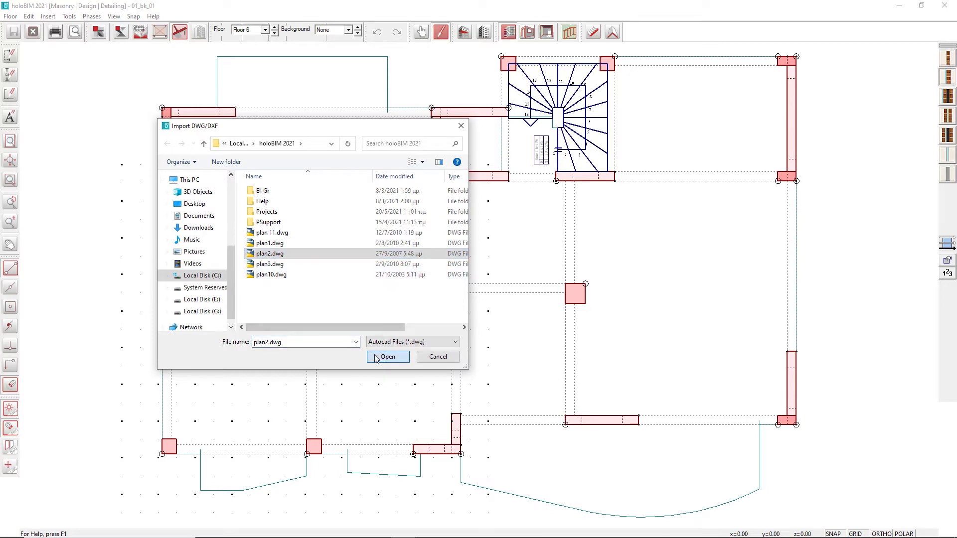
click(480, 298)
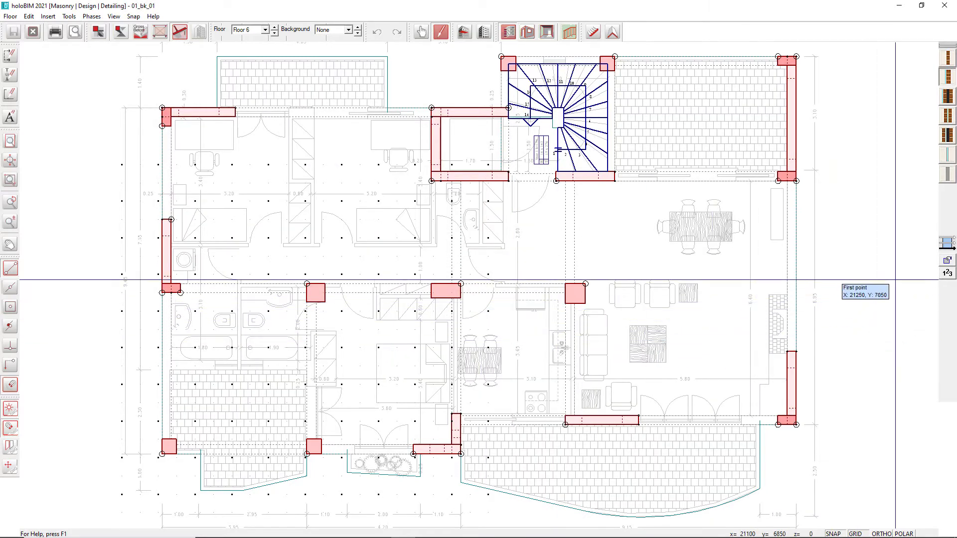
Draw a 2500 mm insulated brick wall of type I10-B12 from X 5450, Y 2100 to X 7950, Y 2100, between column 2 and the shear wall
mouse_move(935, 259)
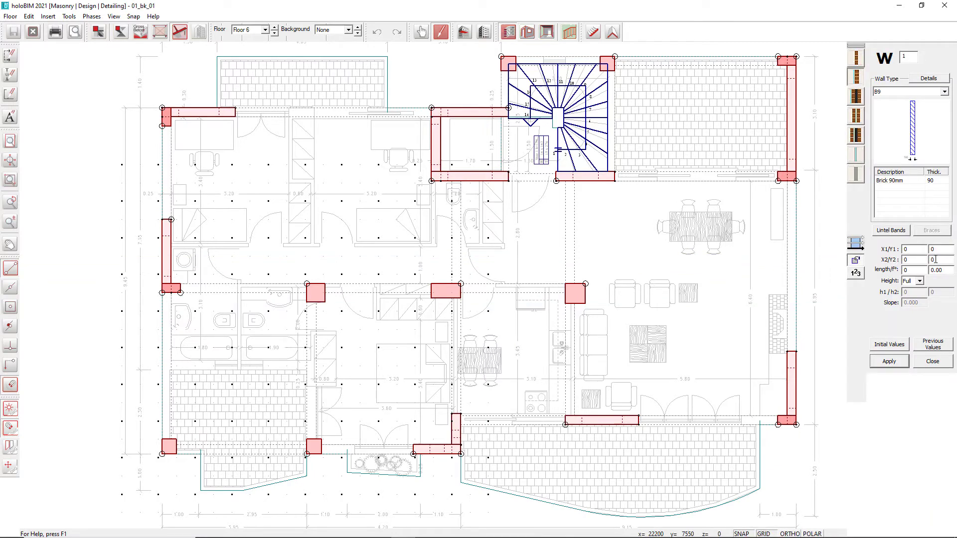
click(854, 77)
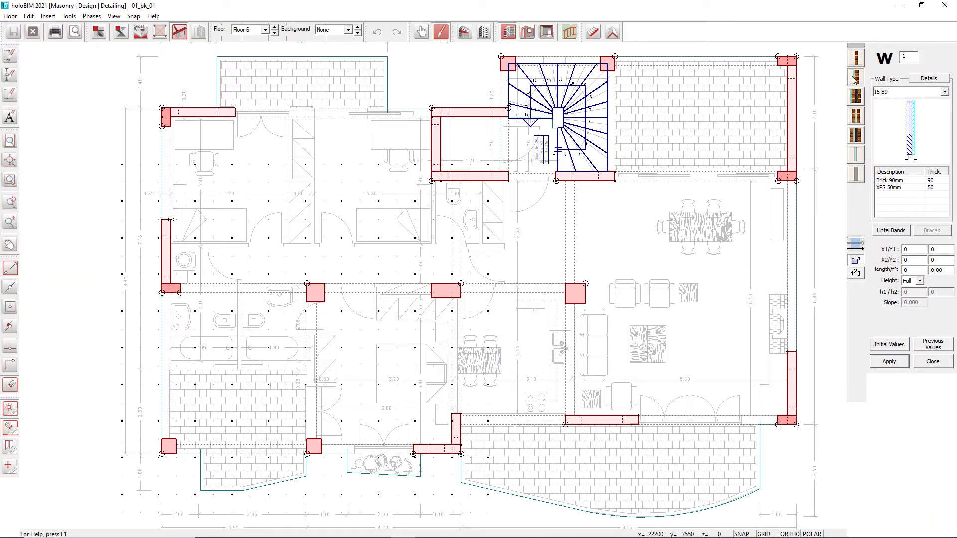
click(944, 92)
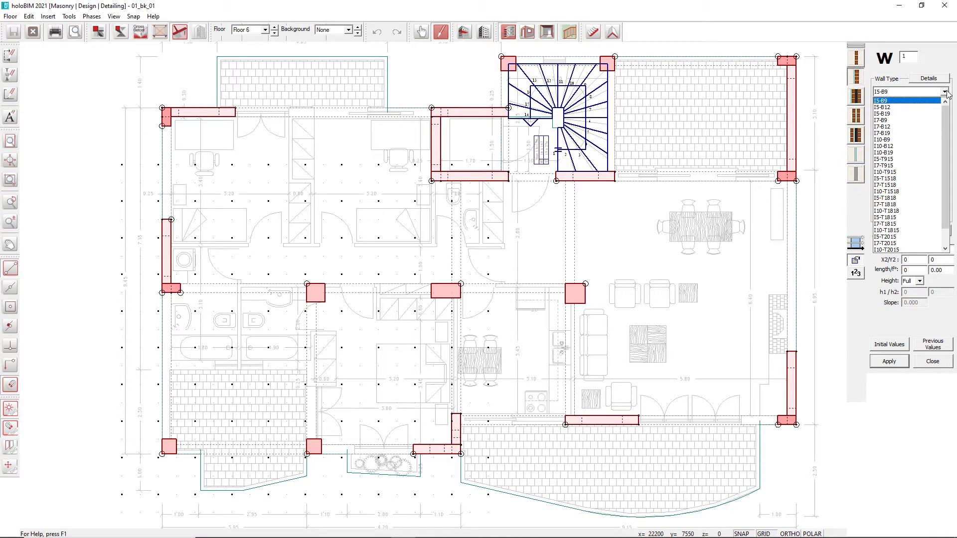
click(902, 146)
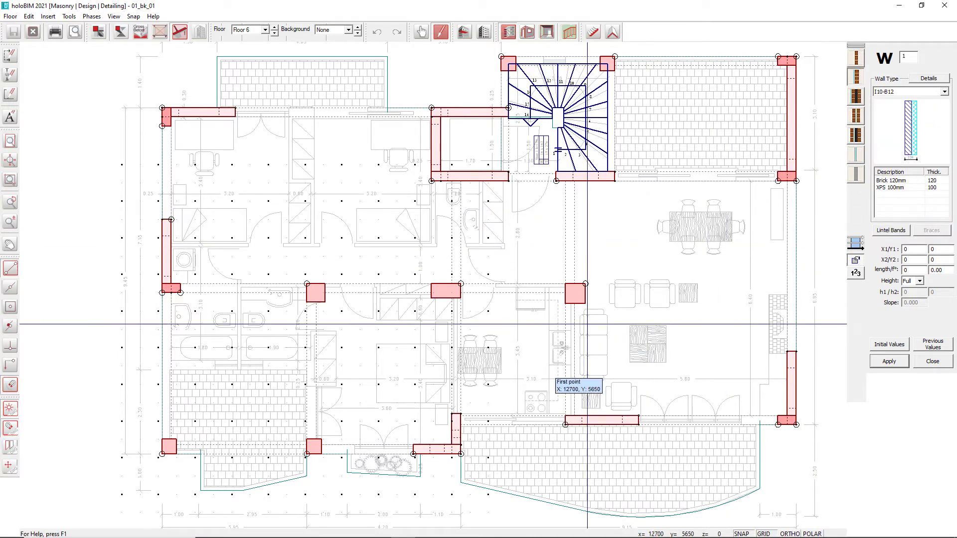
click(321, 454)
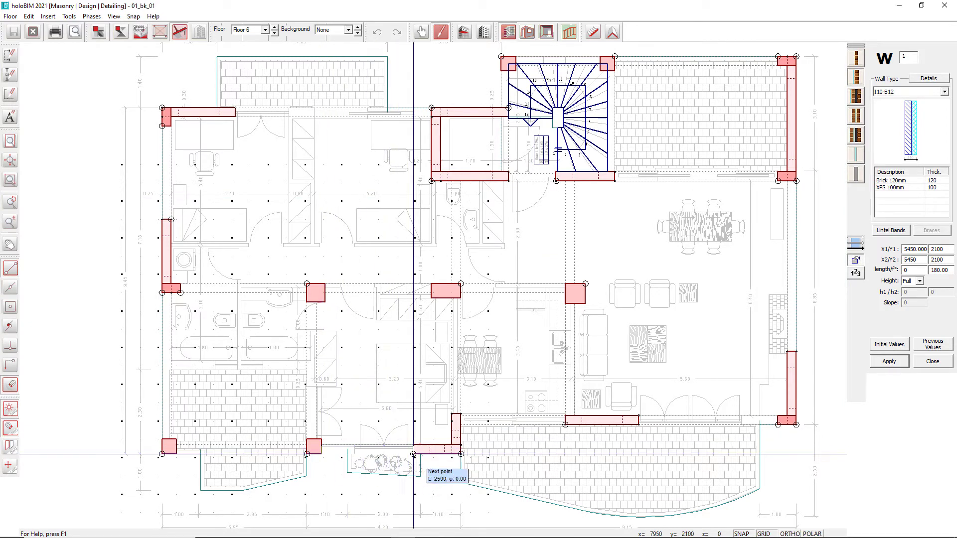
click(414, 454)
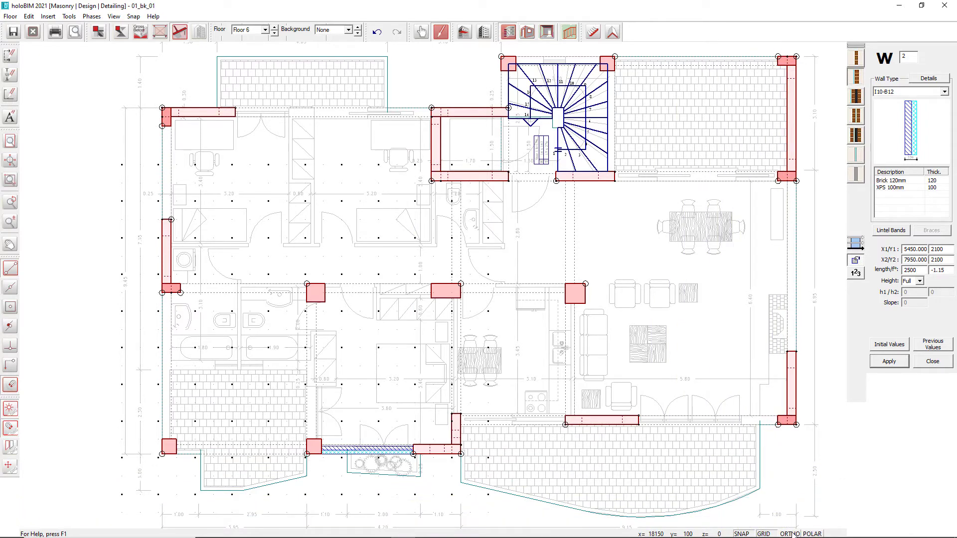
Add I10-B12 walls along the large lower balcony, from X 9250 to 12100 and from X 14100 to 17900 at Y 2900
click(460, 424)
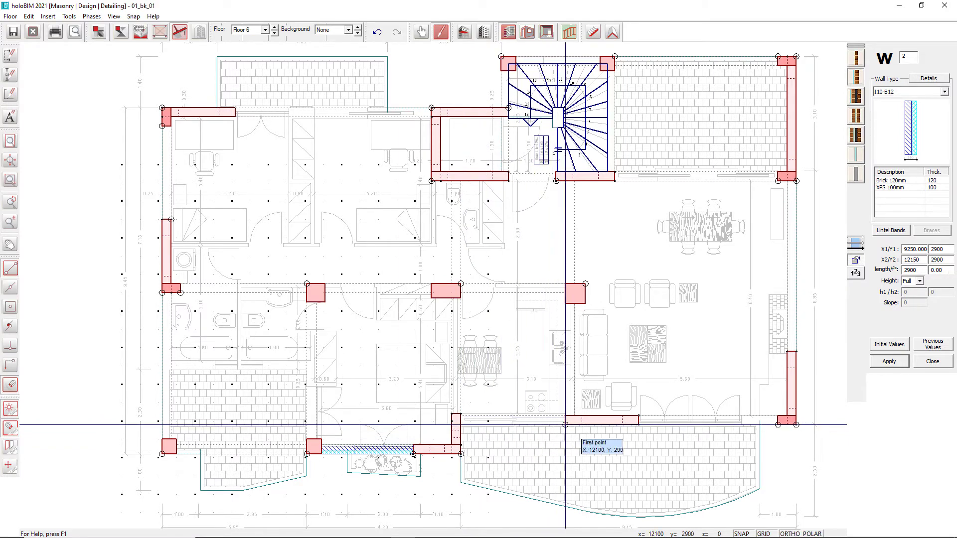
click(566, 424)
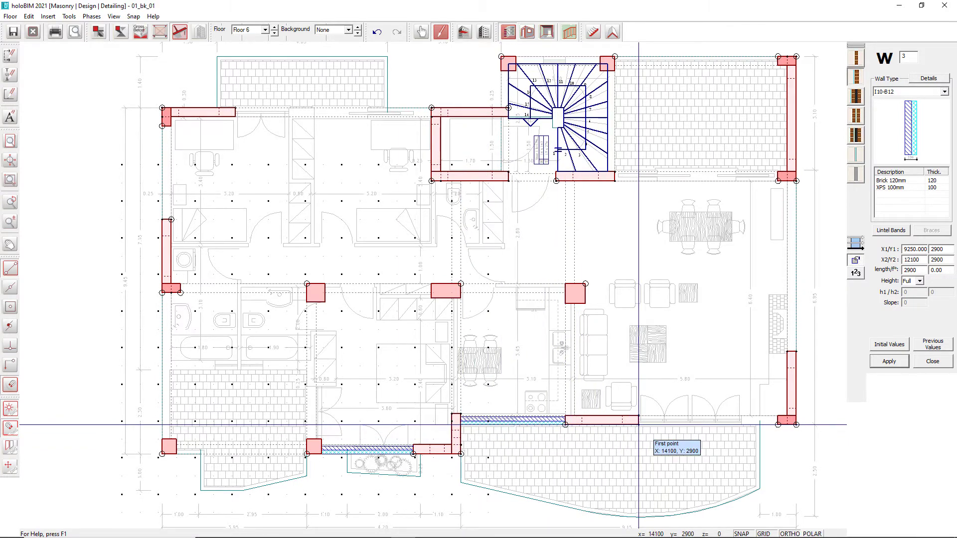
click(639, 424)
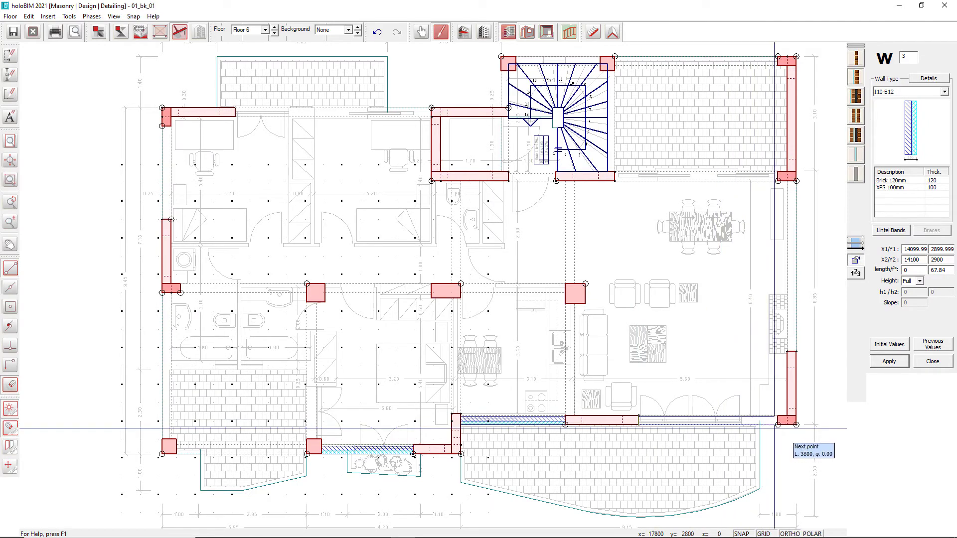
click(778, 425)
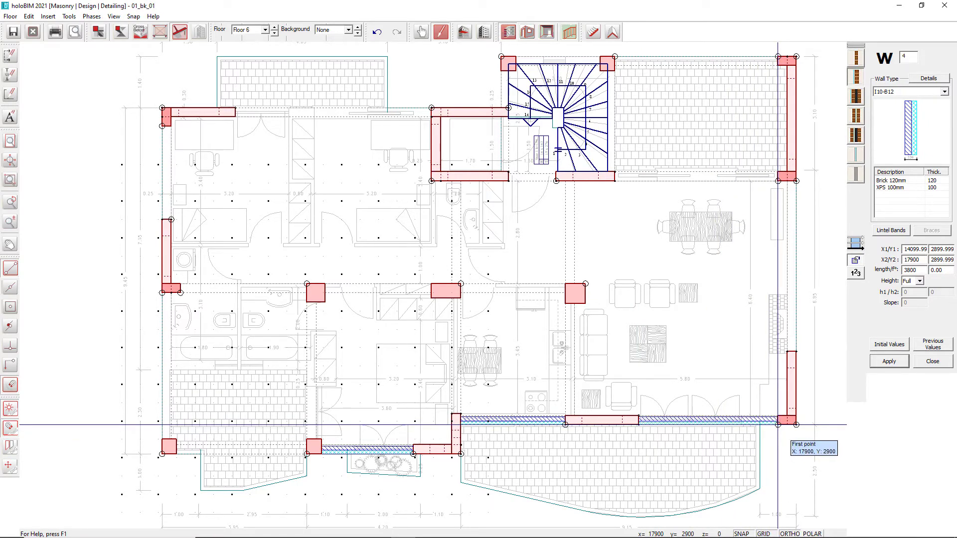
Draw a single-leaf B12 brick wall 800 mm long upward from X 5150, Y 4650, at the corner of the insulated balcony wall
click(861, 63)
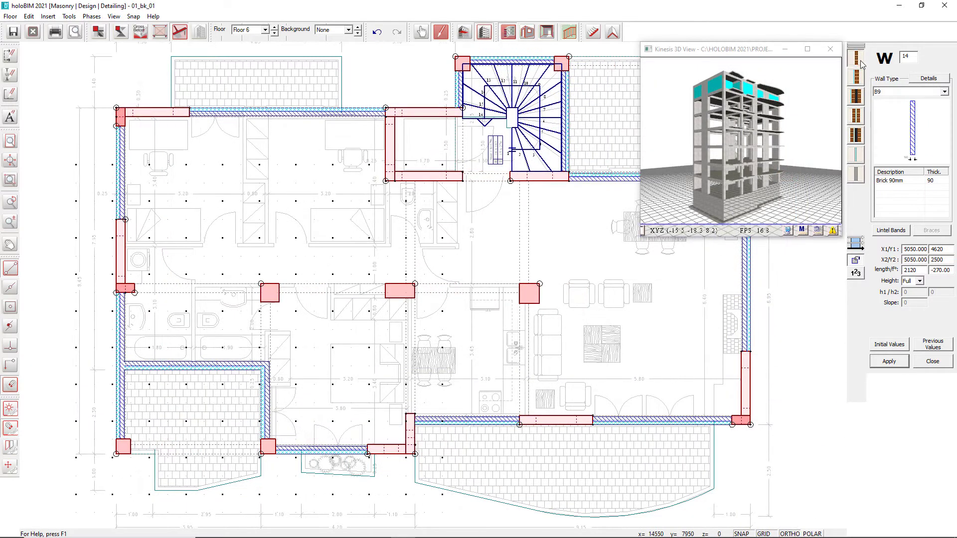
click(944, 92)
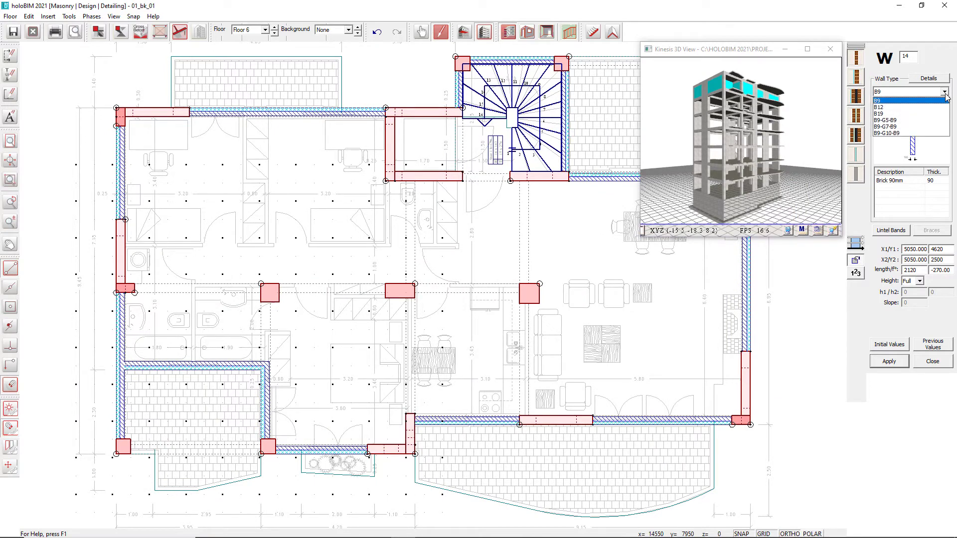
click(888, 107)
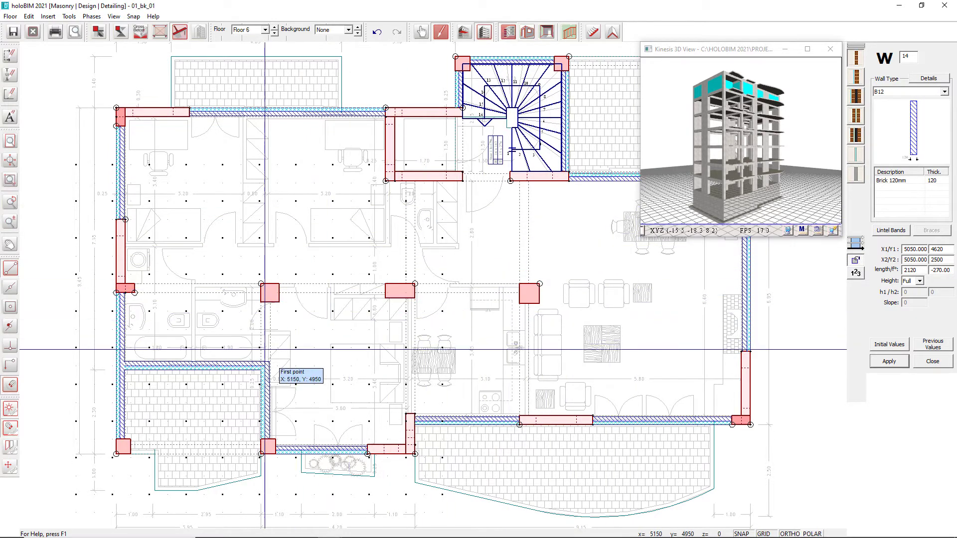
scroll(264, 350, up, 3)
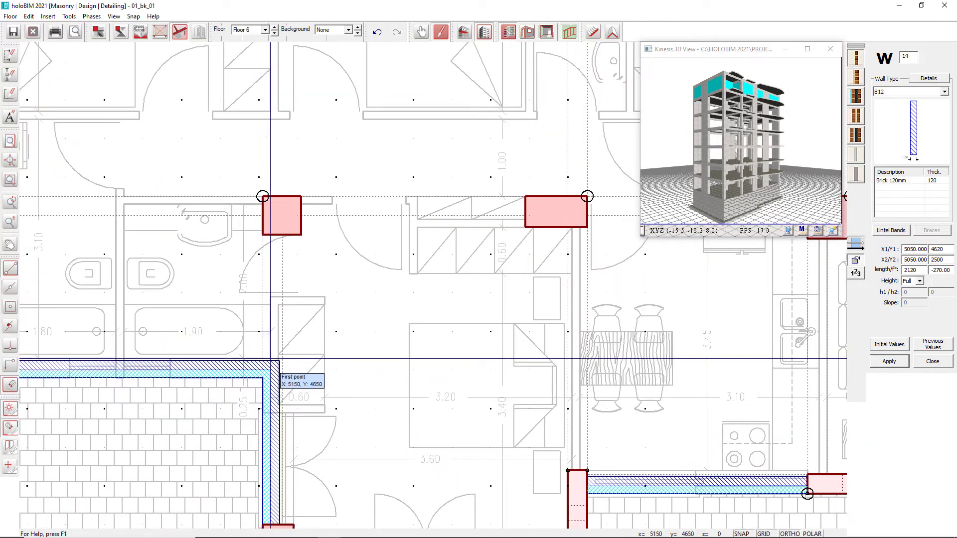
click(270, 358)
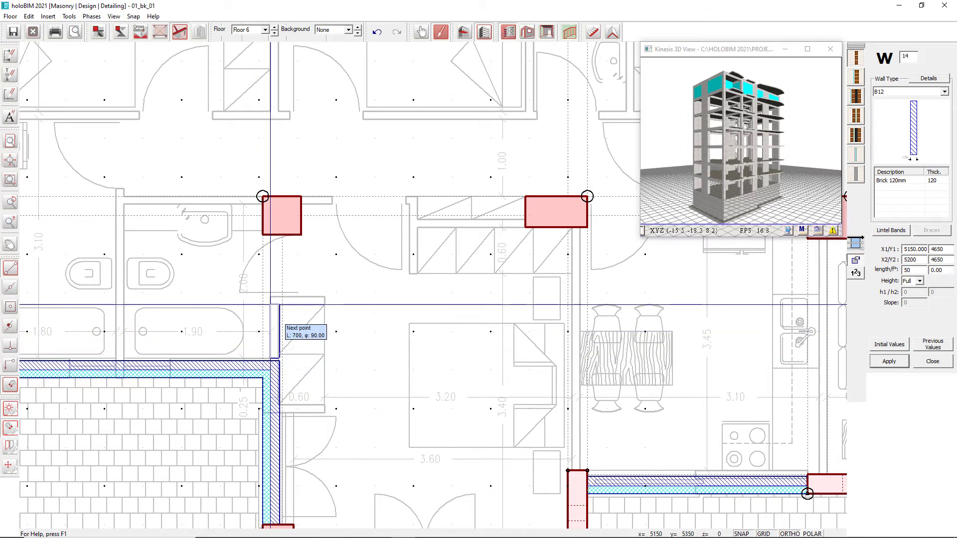
click(270, 297)
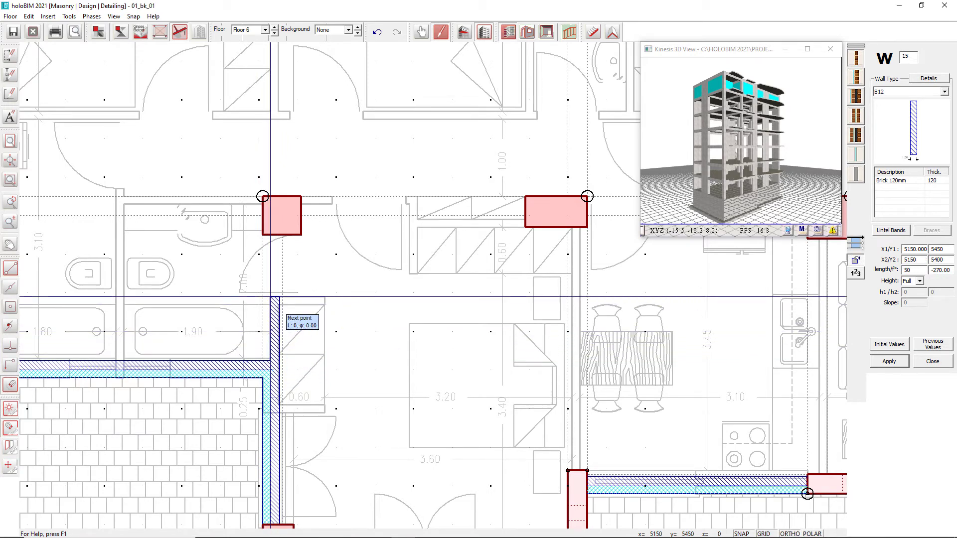
Draw two short B12 stub walls enclosing the bedroom closet, the lower one starting at X 5200, Y 3950
click(325, 304)
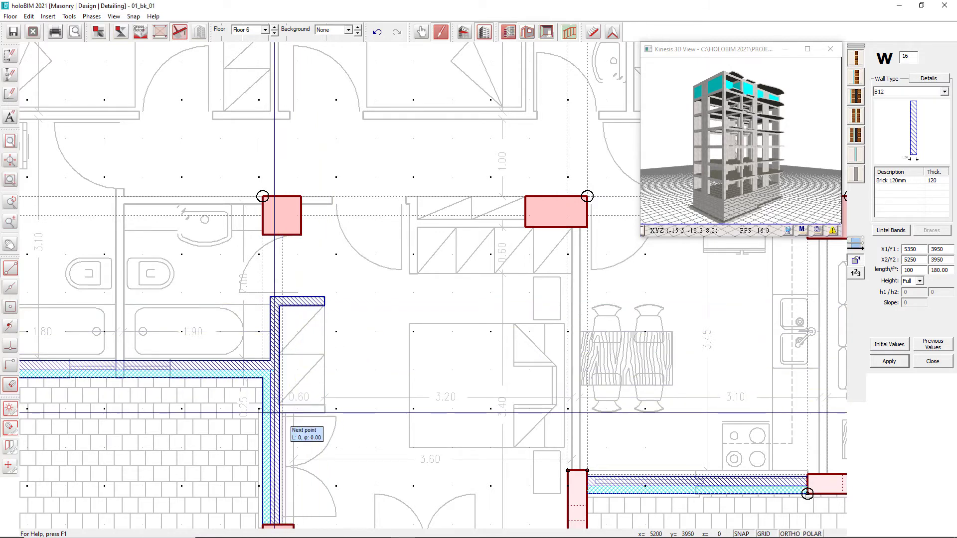
click(275, 412)
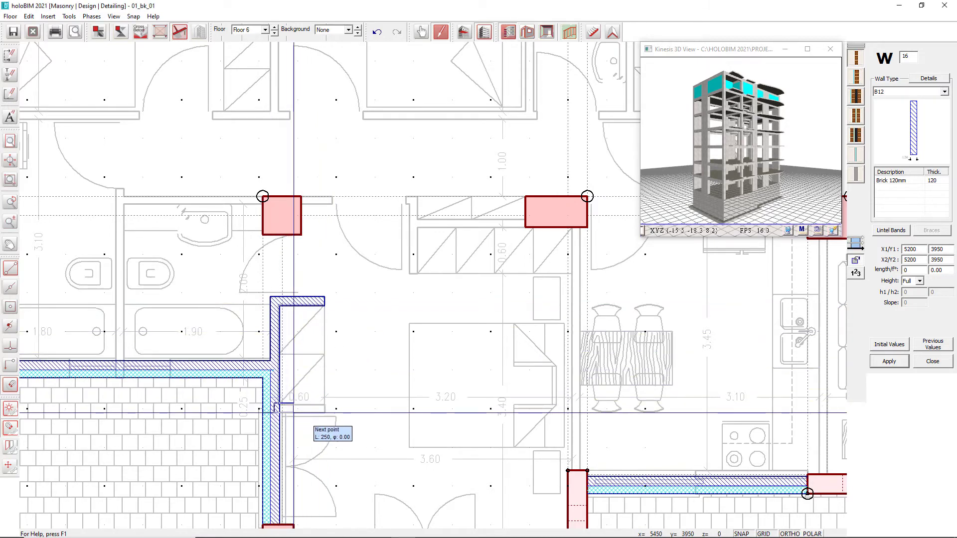
click(325, 406)
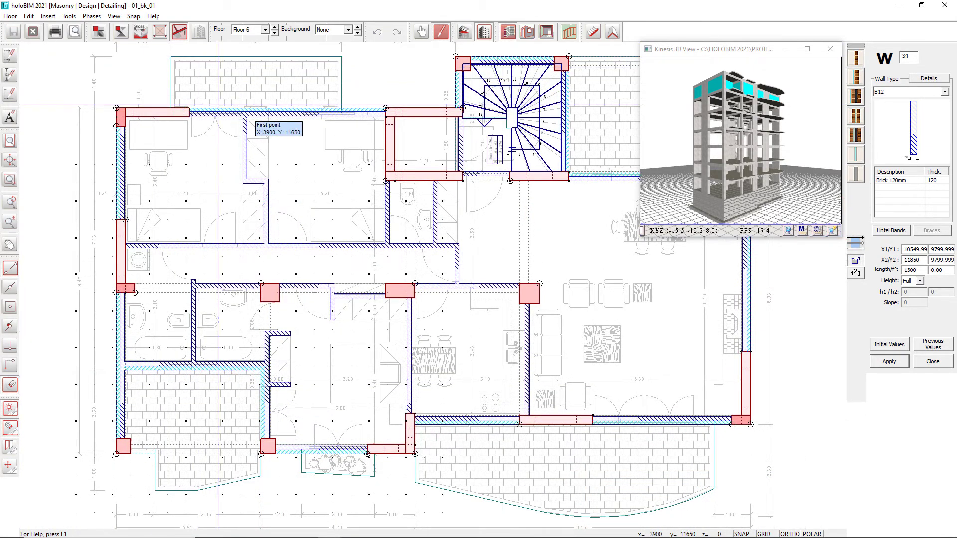
Set the opening frame type to the two-leaf glazed door DORB_2G
click(527, 31)
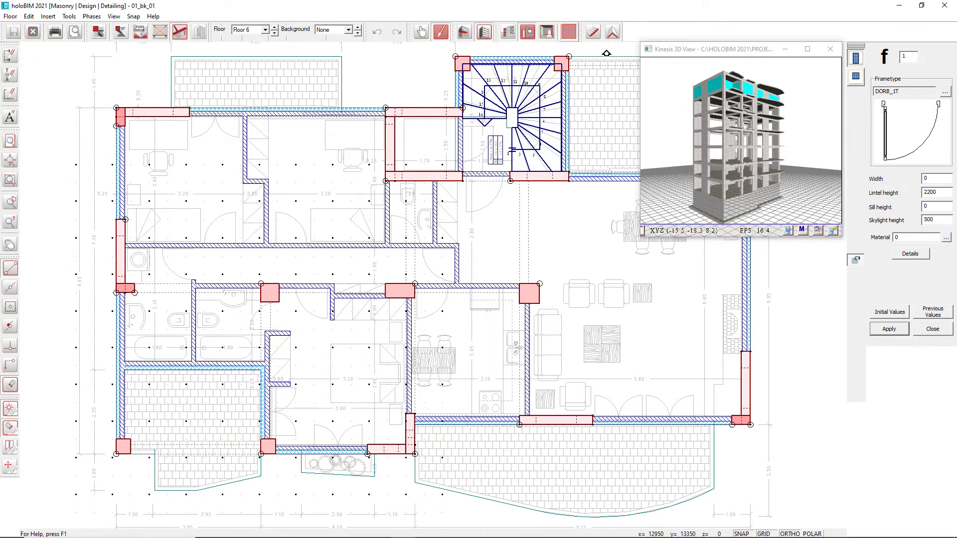
click(947, 93)
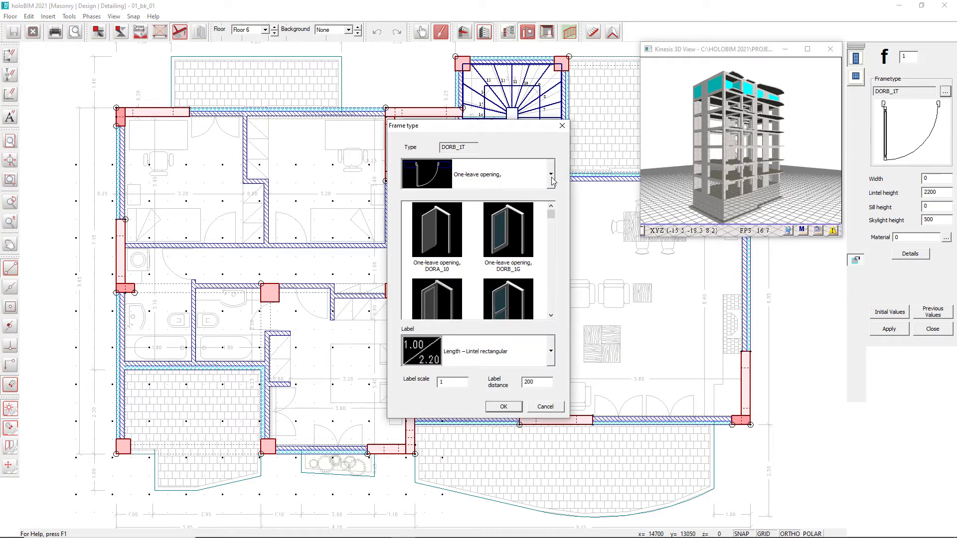
click(550, 174)
click(479, 234)
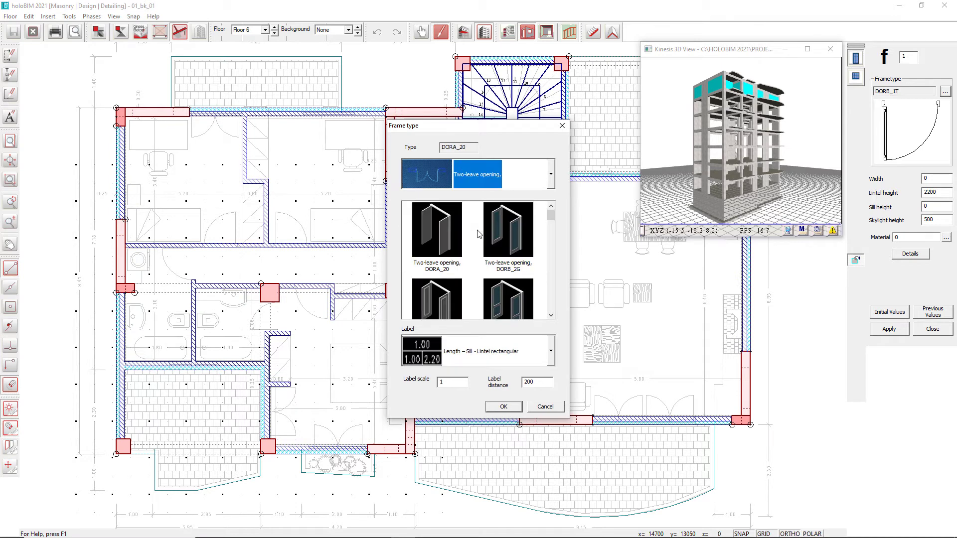
click(506, 239)
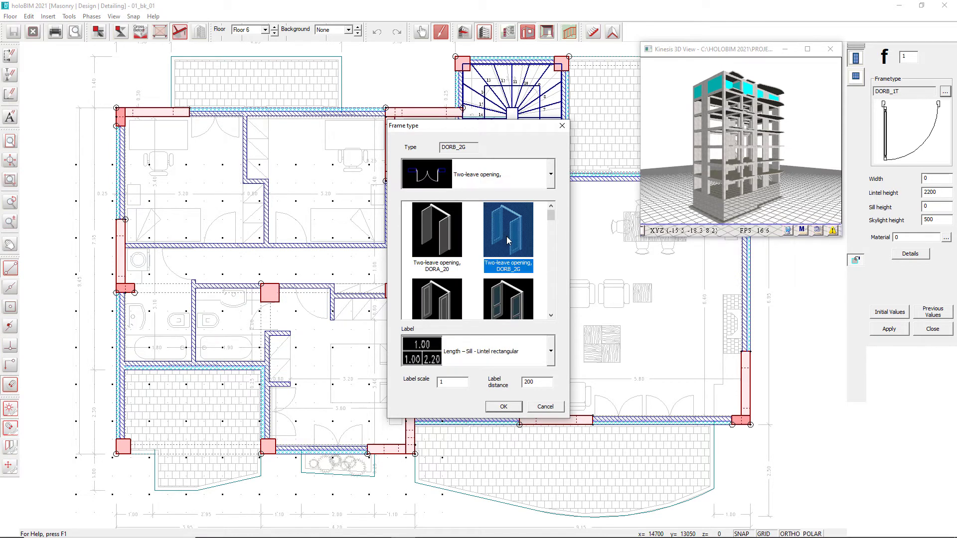
click(503, 406)
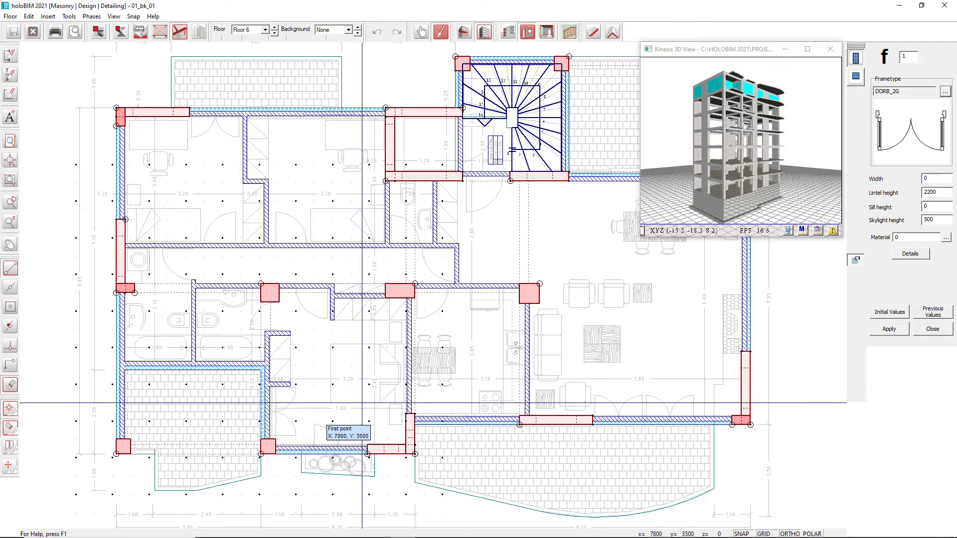
Place two 1300 mm wide DORB_2G openings with 2200 mm lintel height in the bedroom's balcony-side and planter-side walls
scroll(252, 451, up, 4)
scroll(276, 444, up, 2)
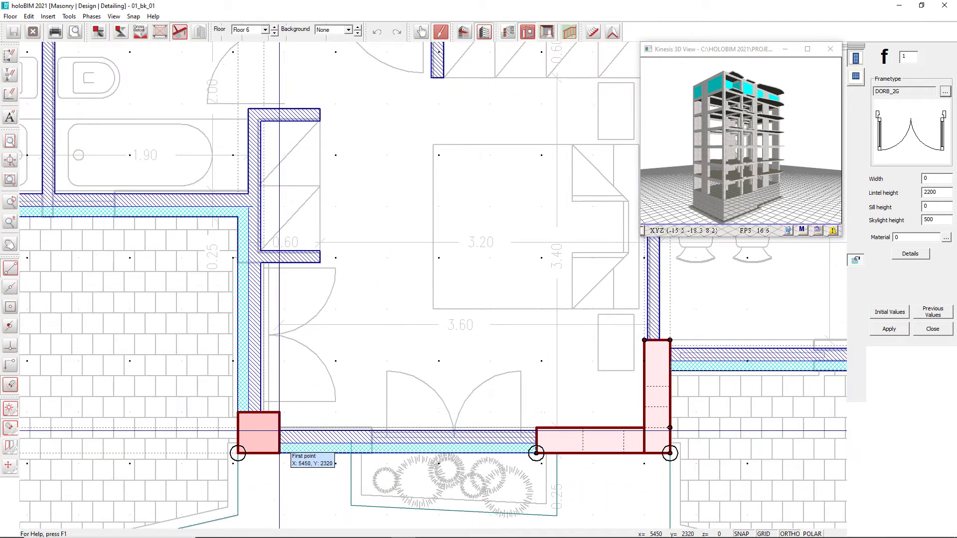
click(246, 399)
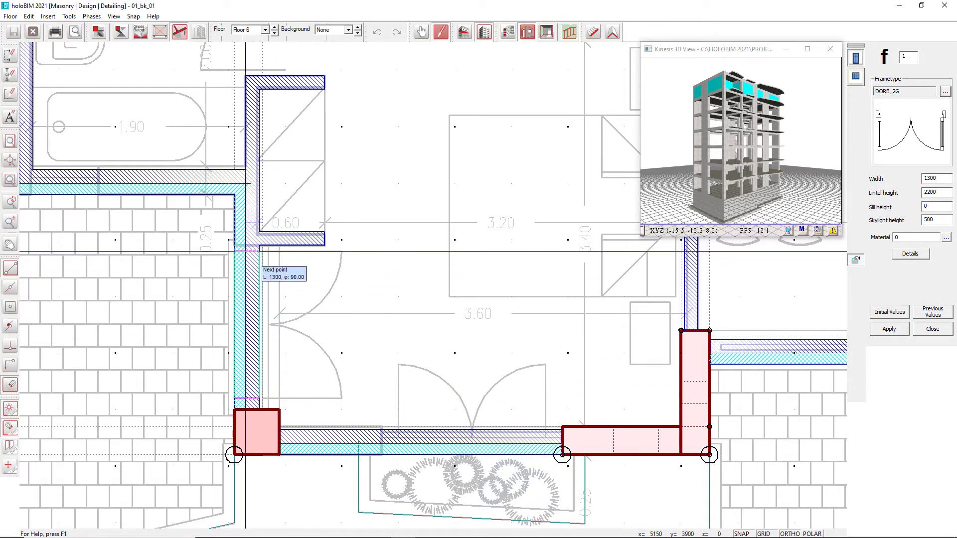
click(245, 252)
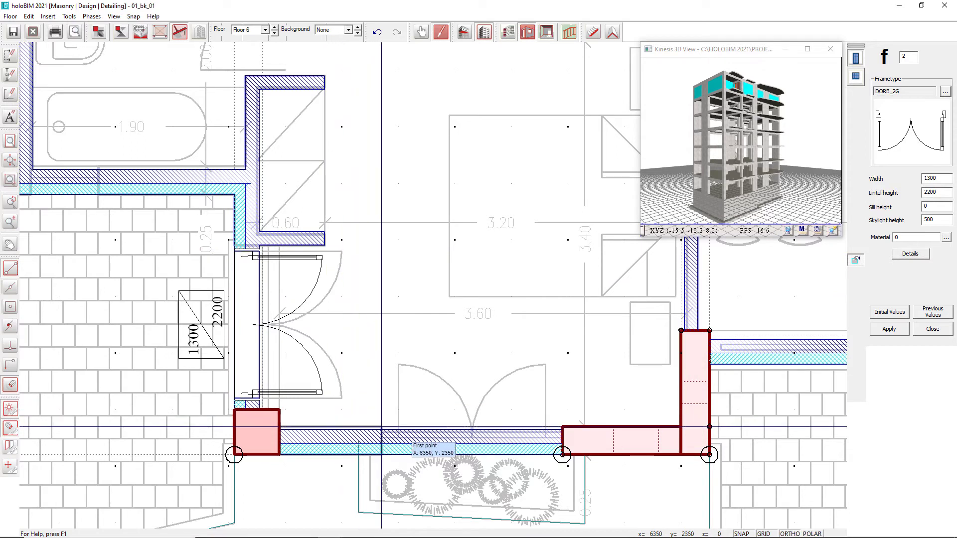
click(398, 438)
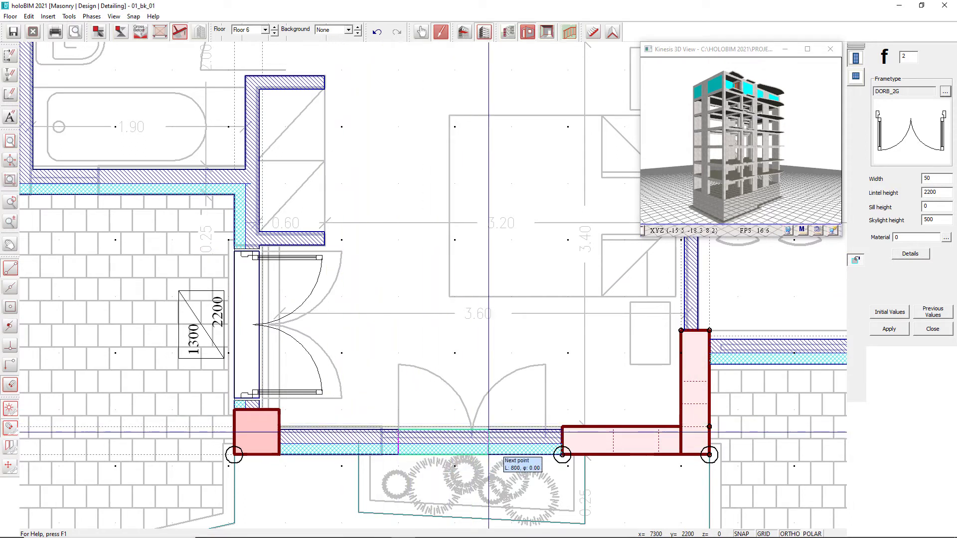
click(547, 439)
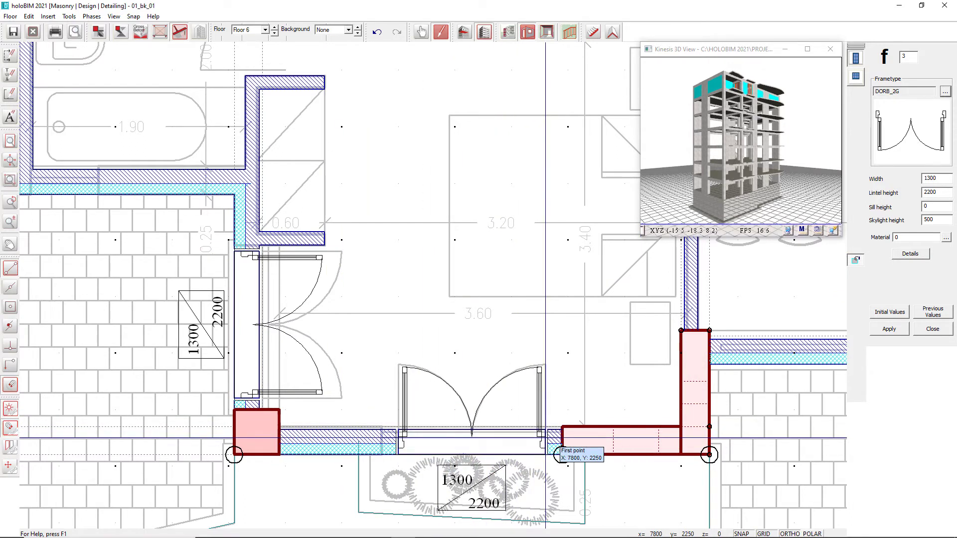
Place a 1300 mm wide DORB_2G opening in the living room wall facing the large lower balcony, over the underlay's first double door
middle_drag(745, 405, 253, 404)
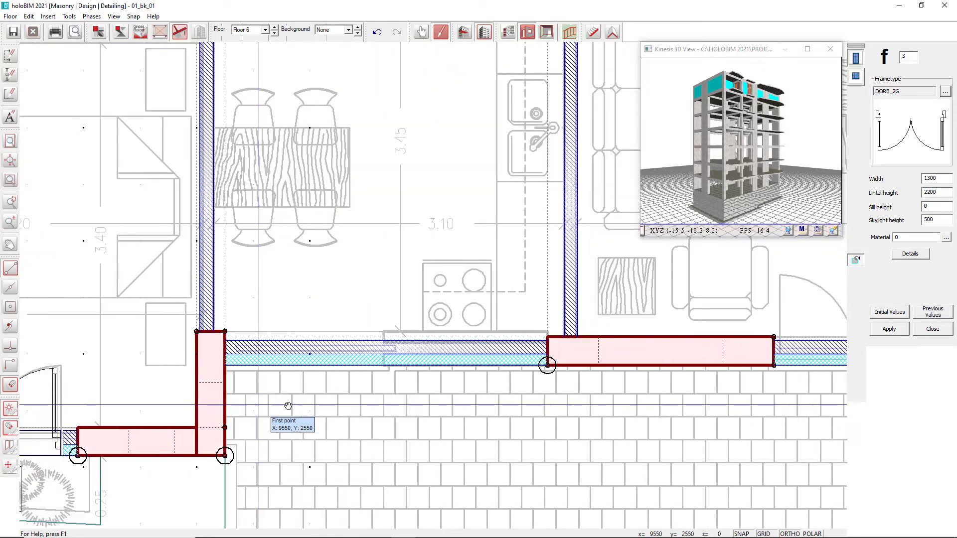
middle_drag(659, 421, 189, 445)
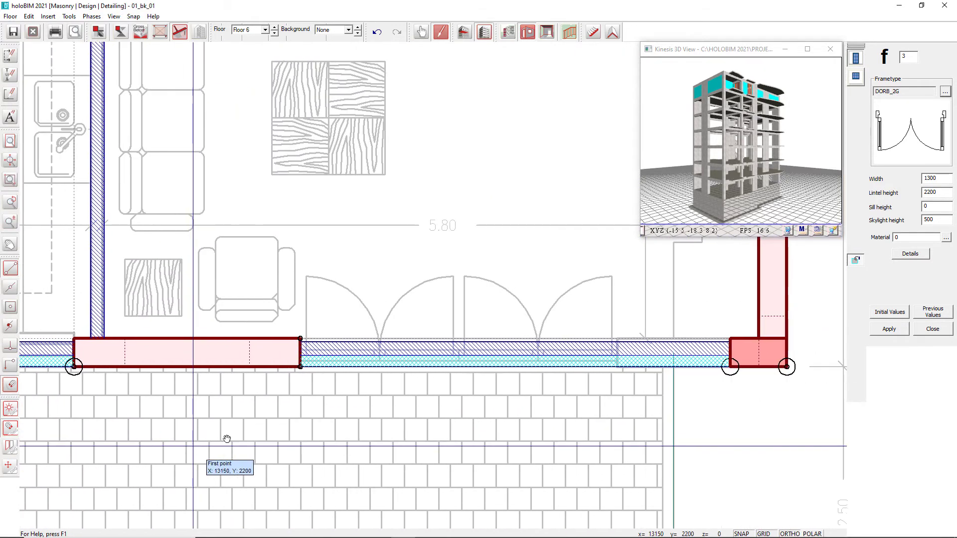
click(302, 344)
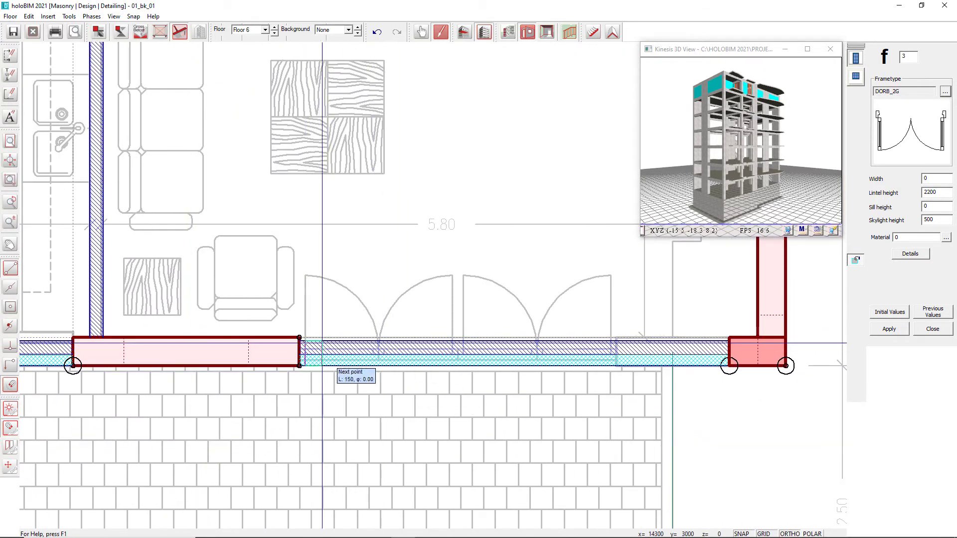
click(454, 343)
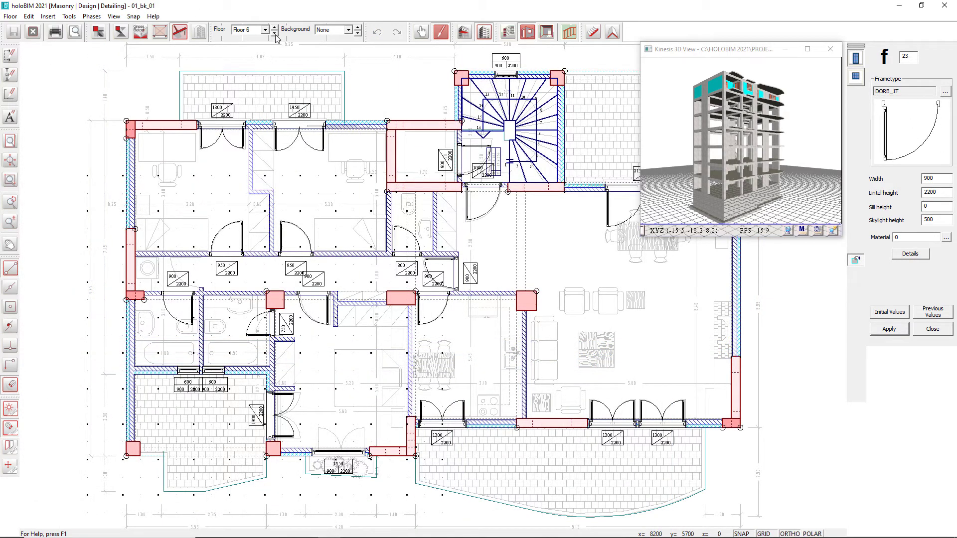
Generate 7 typical floors from Floor 5 downward with the Typical Floor command, and save and exit the floor drawing
click(274, 34)
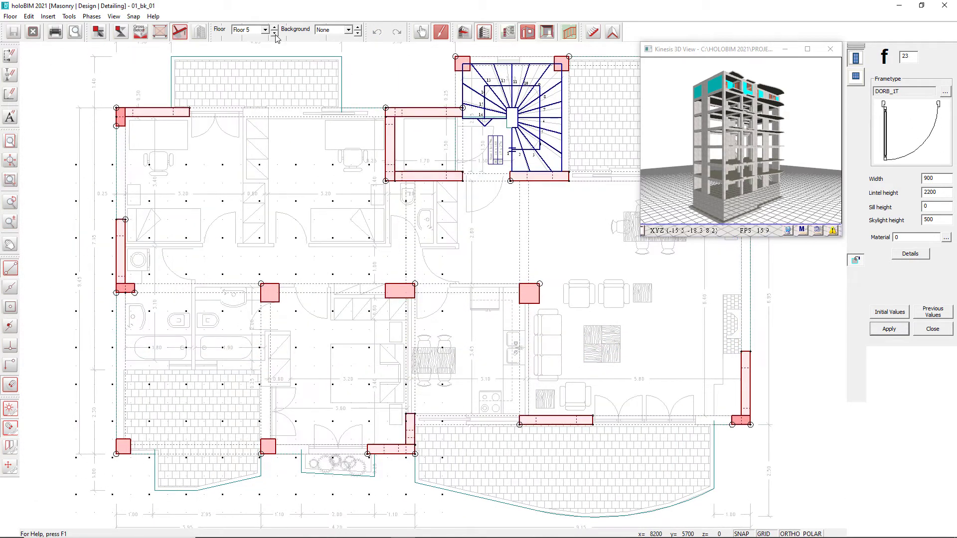
click(69, 16)
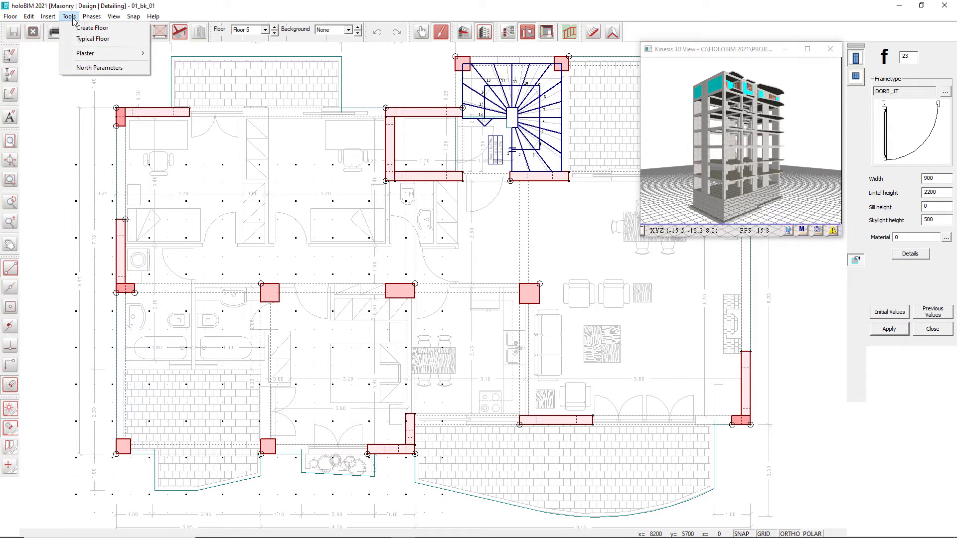
click(87, 39)
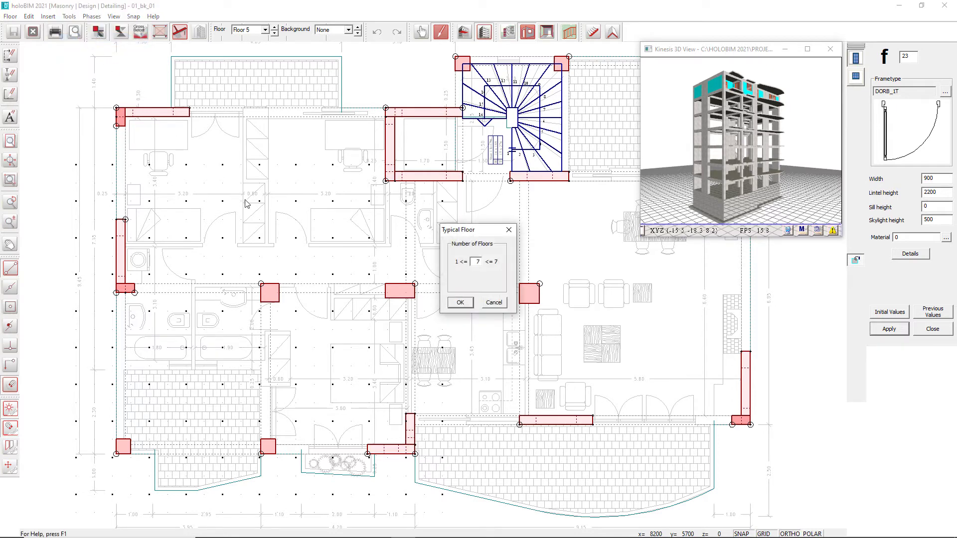
click(461, 303)
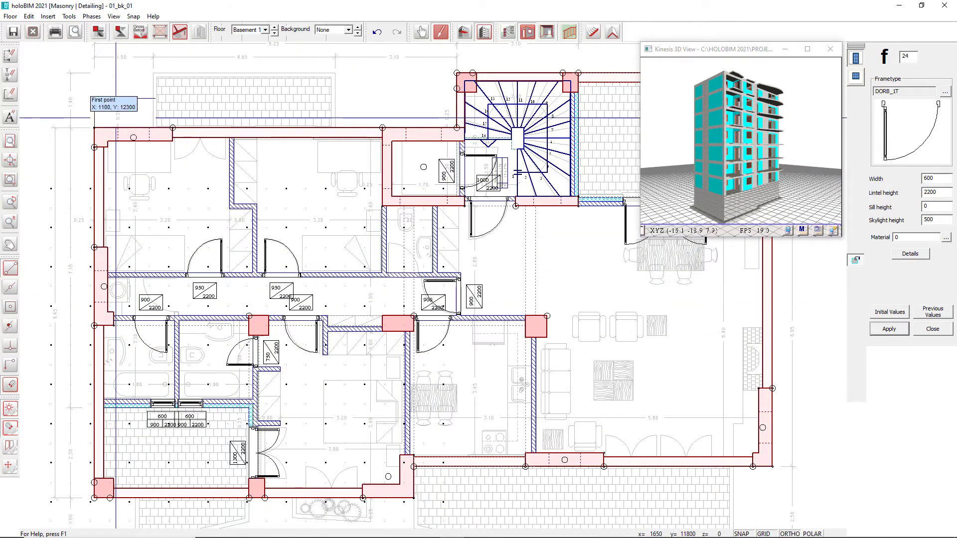
click(13, 34)
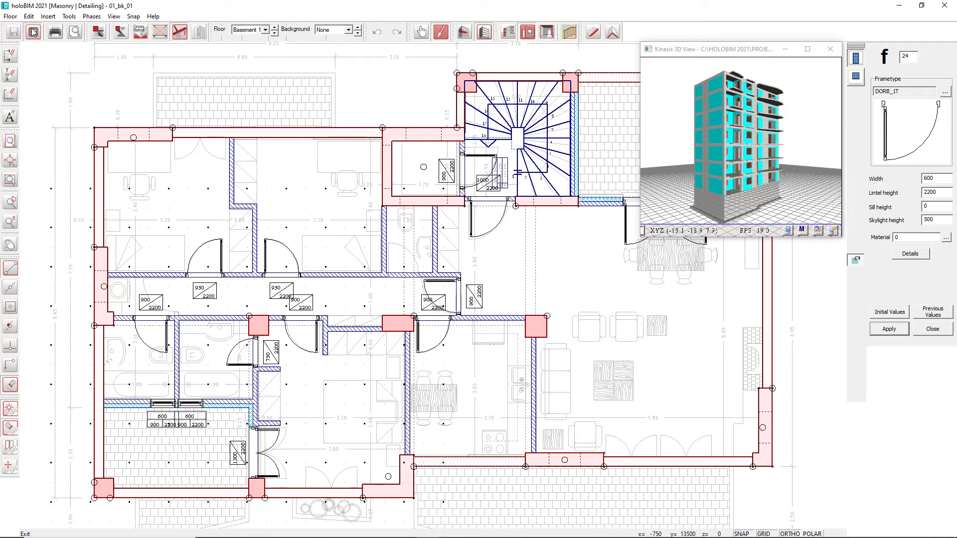
click(33, 33)
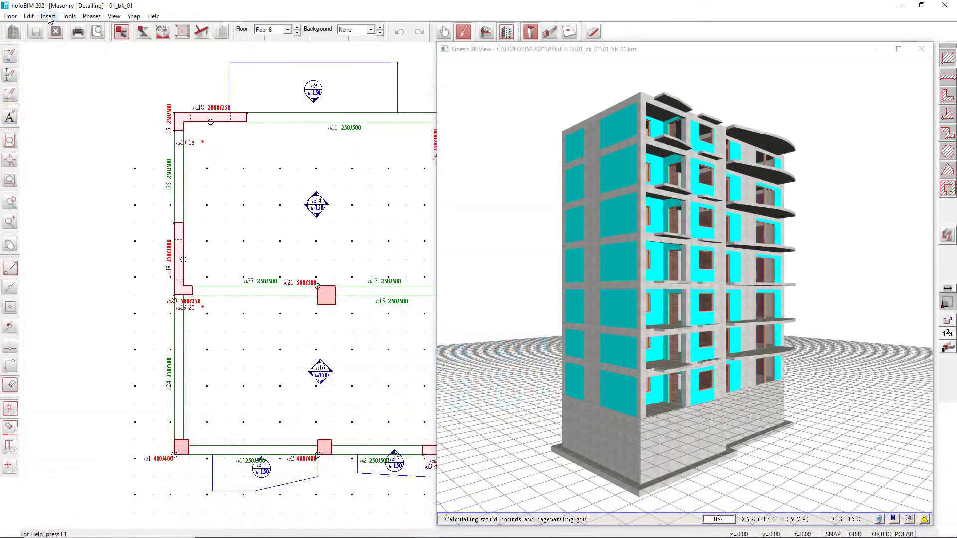
Apply 100 mm WALLMATE CW-A outer insulation to the columns, shear walls and beams of the whole building
click(68, 17)
mouse_move(125, 97)
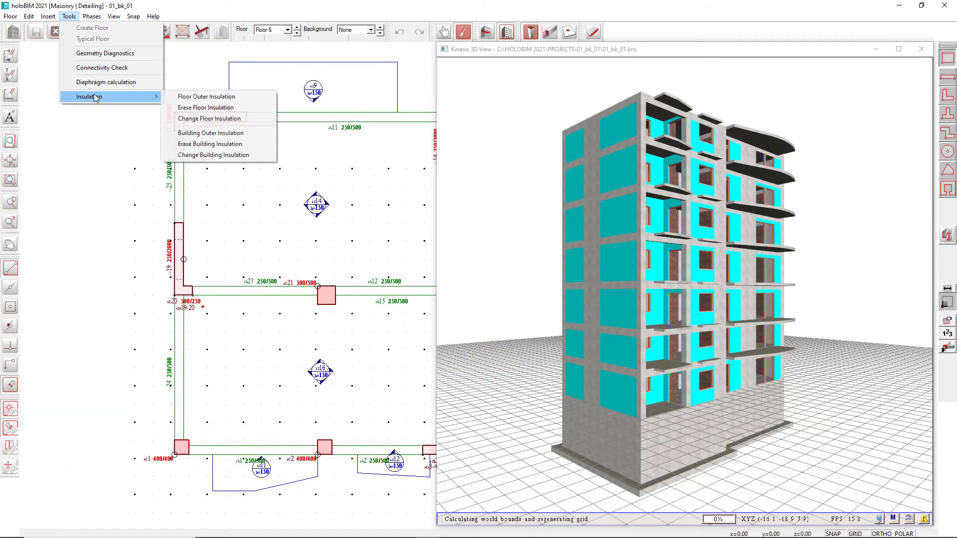
click(222, 133)
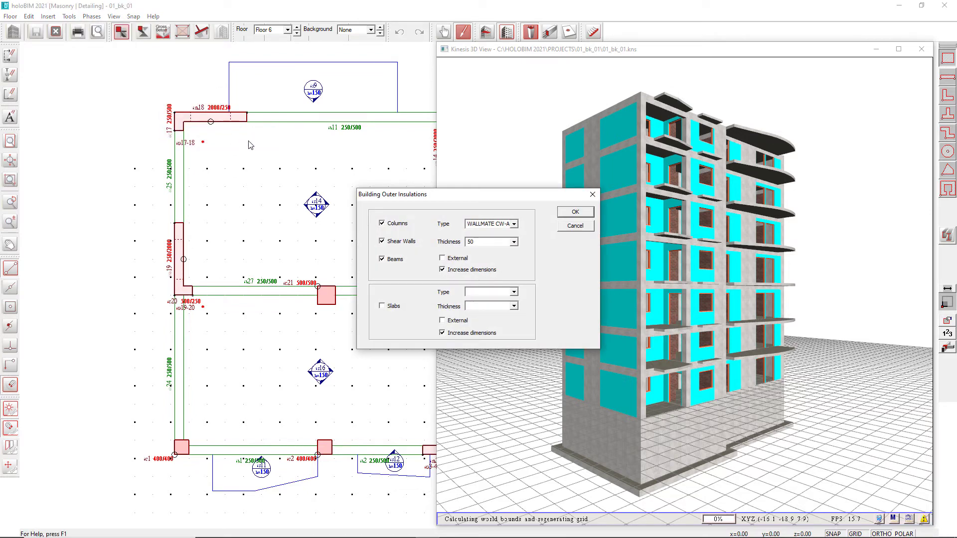
click(513, 242)
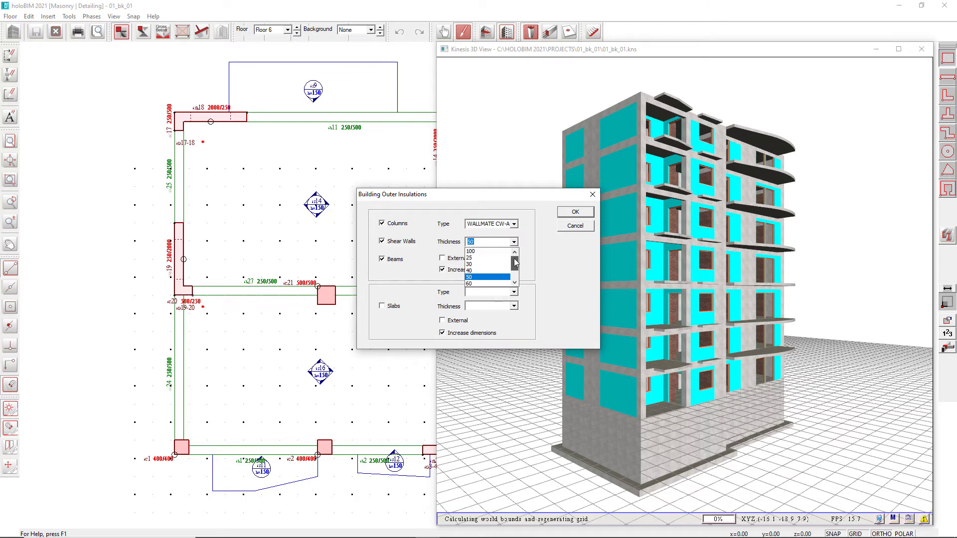
click(490, 252)
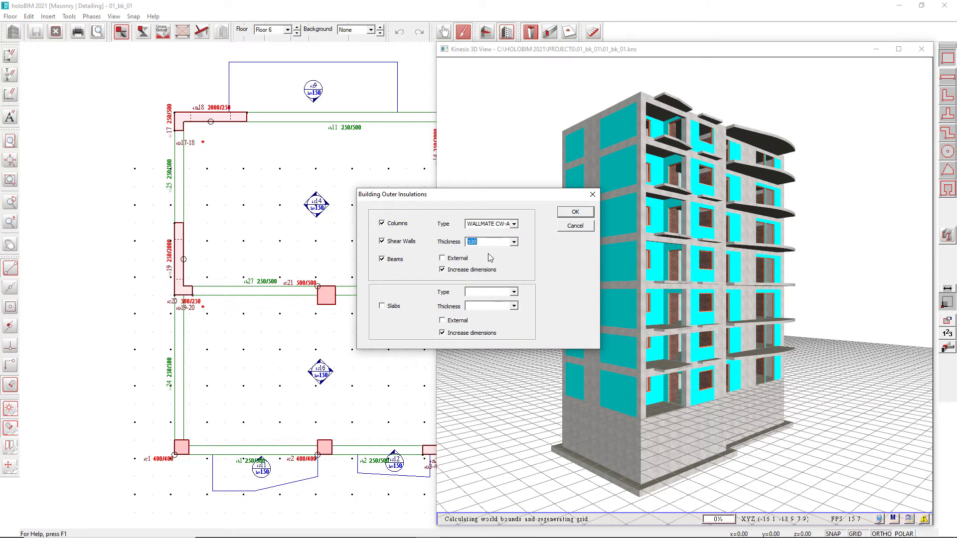
click(571, 218)
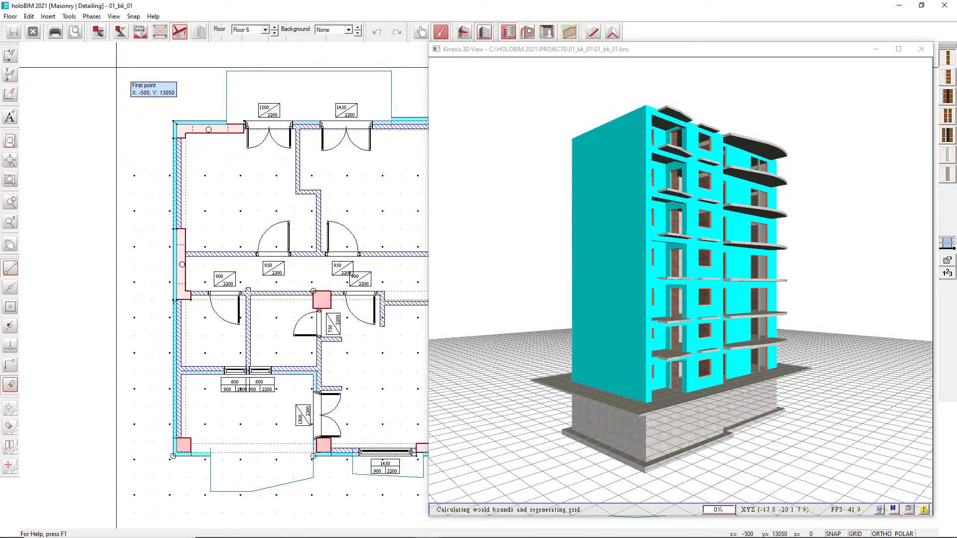
Apply 30 mm thick plaster to the whole building with the Building Plaster command
click(65, 17)
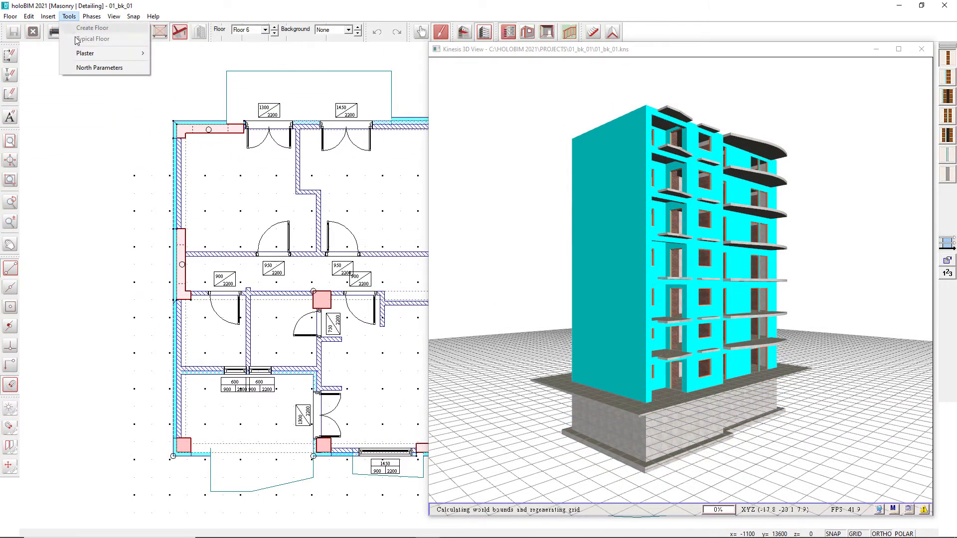
mouse_move(83, 53)
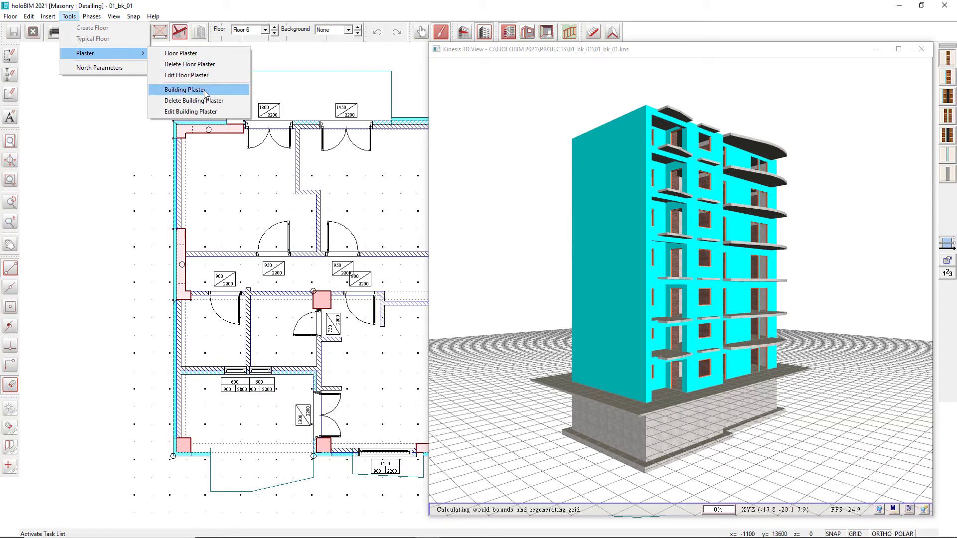
click(205, 90)
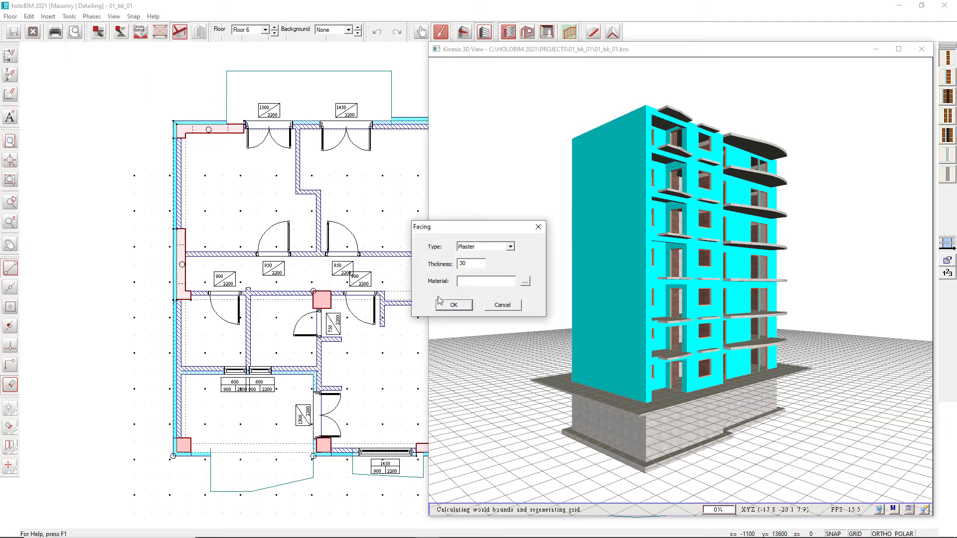
click(453, 306)
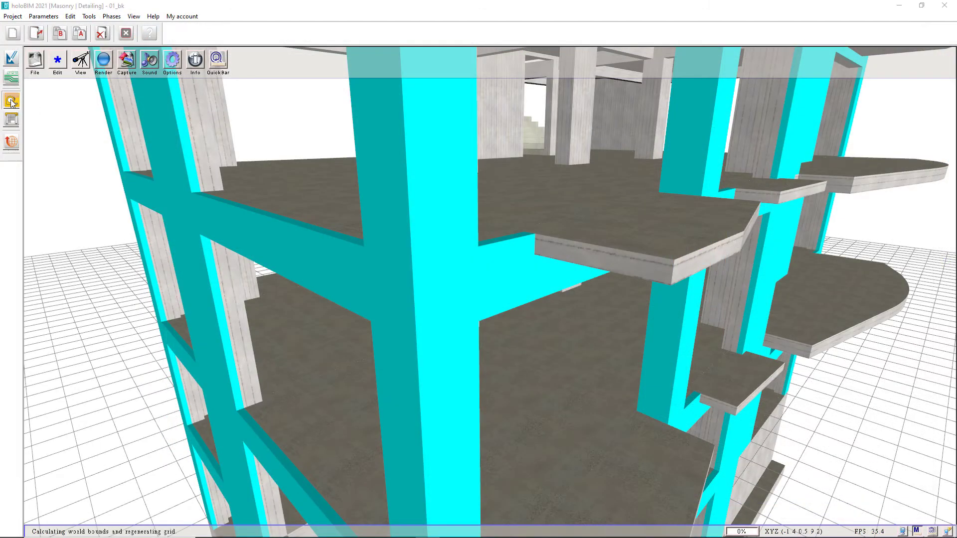
Generate the quantity take-off and cost estimate of project 01_bk for all floors from Floor 6 to Basement 1, and maximize the report
click(11, 101)
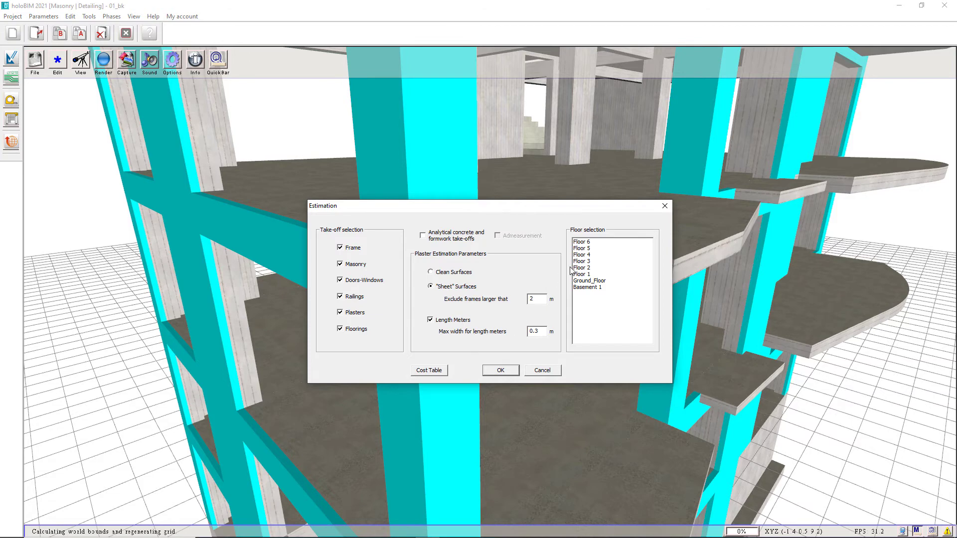
click(593, 242)
drag(594, 251, 590, 289)
click(499, 370)
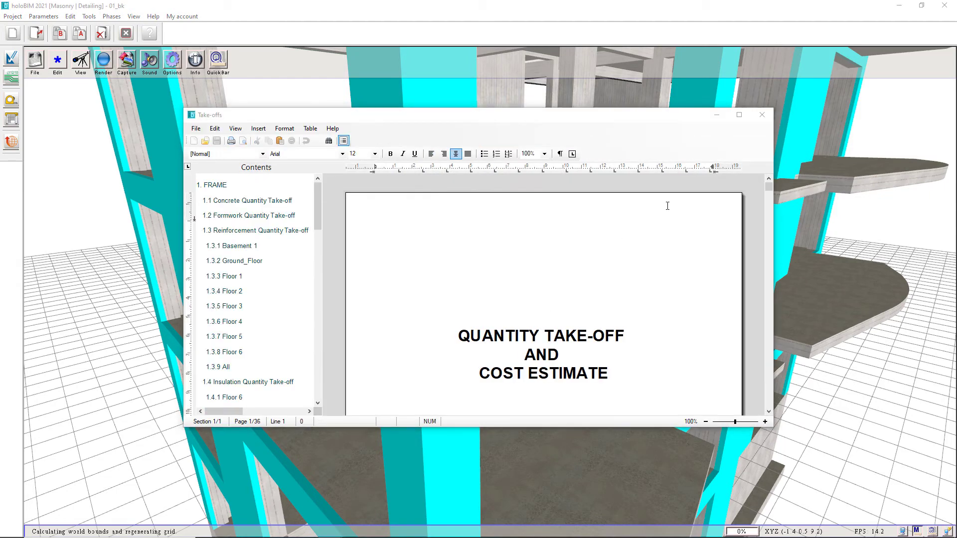
click(739, 115)
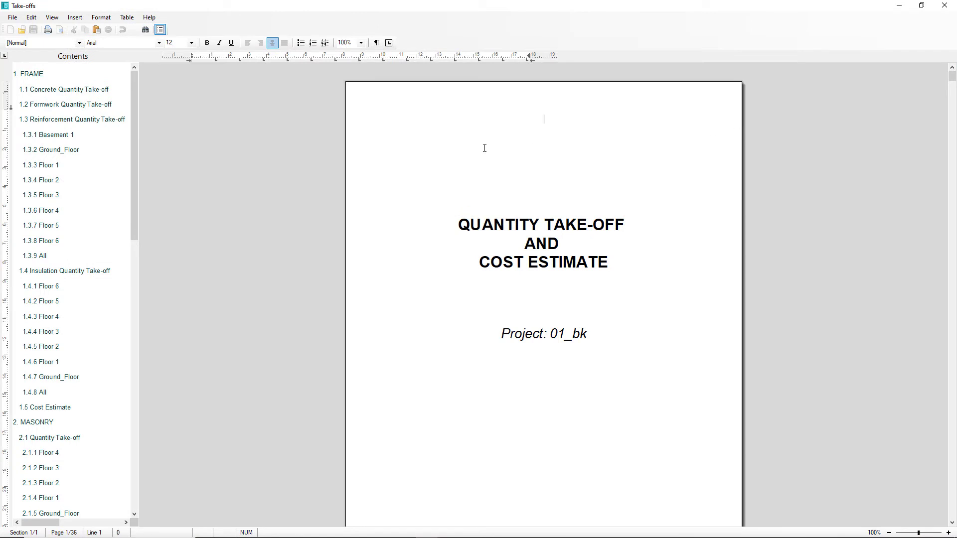
Examine the frame's concrete, reinforcement and insulation quantity take-offs and its cost estimate in the report
click(66, 90)
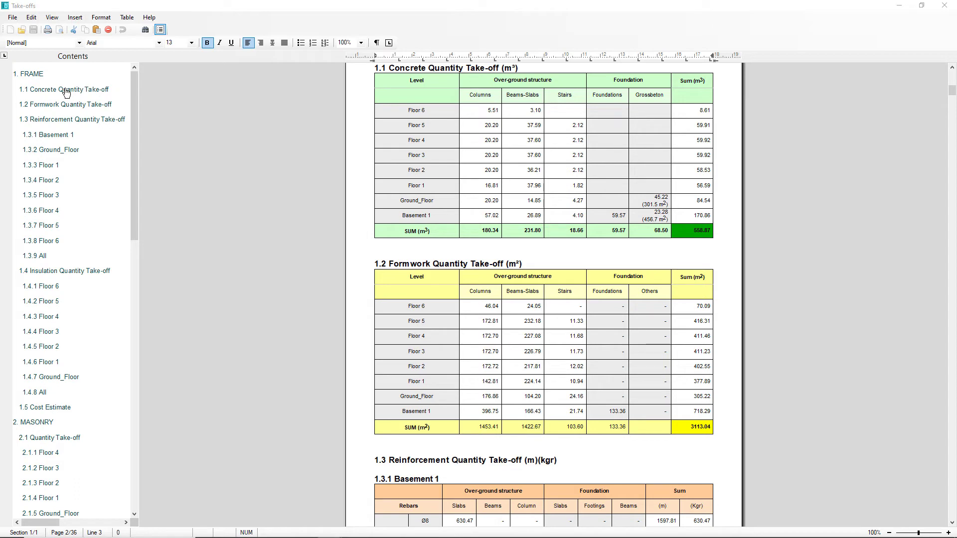
click(67, 120)
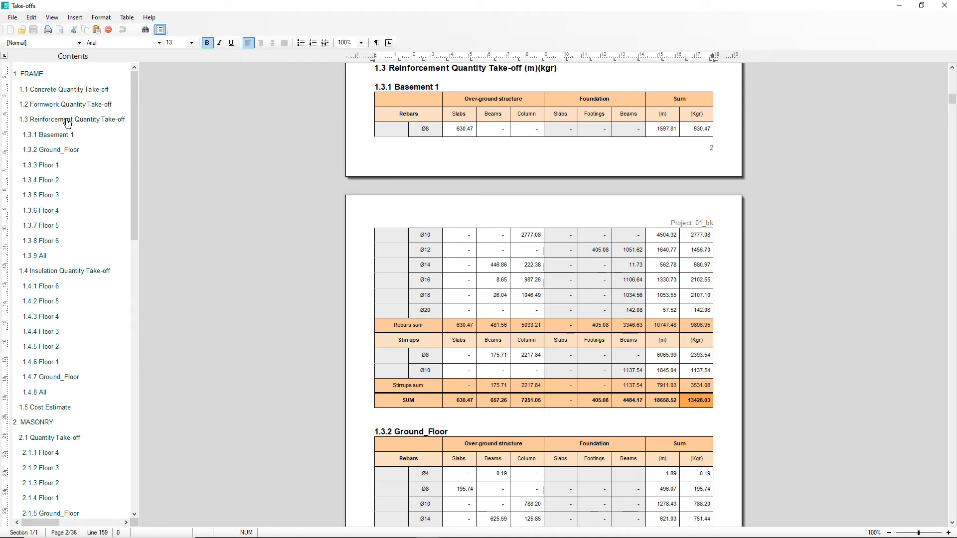
click(97, 272)
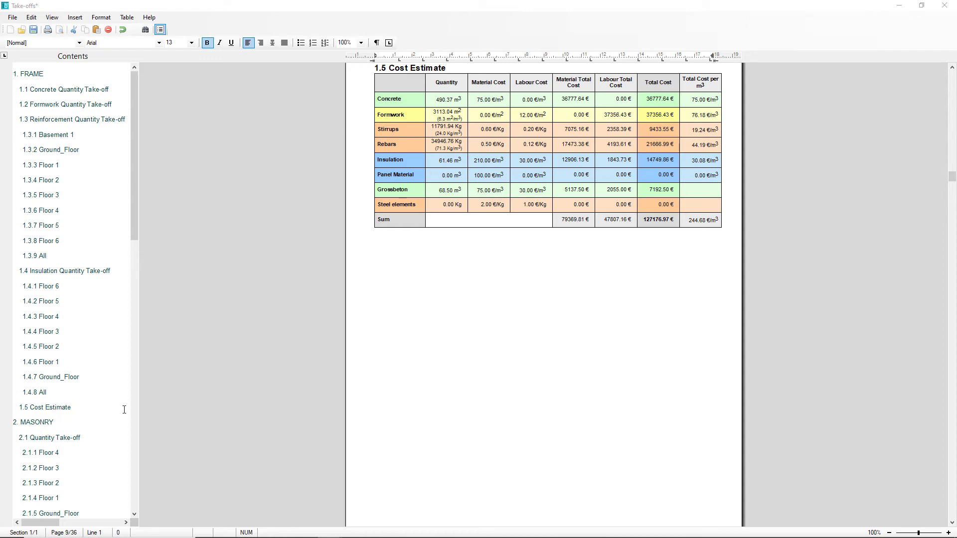
Examine the masonry quantity take-off for walls and lintel bands, and read the masonry cost estimate through to its sum
click(45, 441)
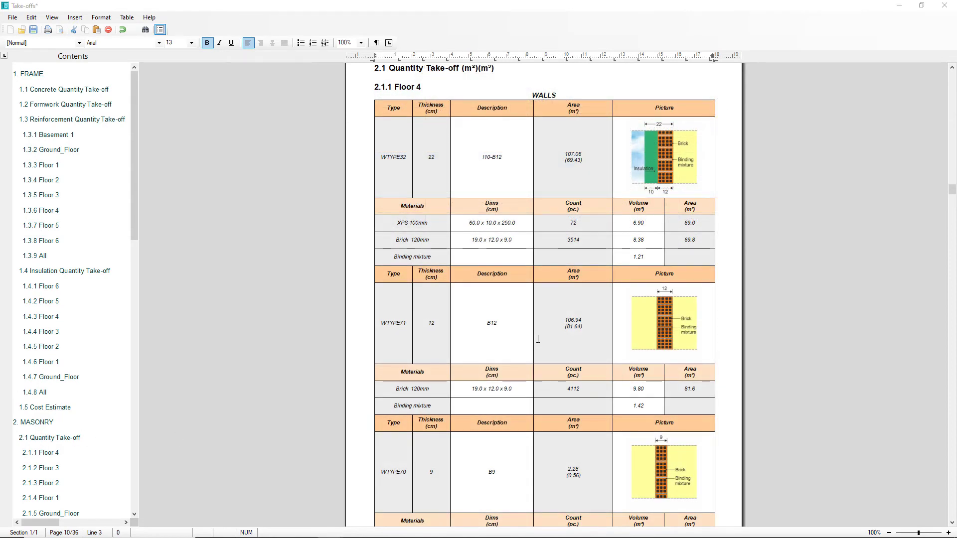
scroll(540, 343, down, 3)
scroll(541, 343, down, 3)
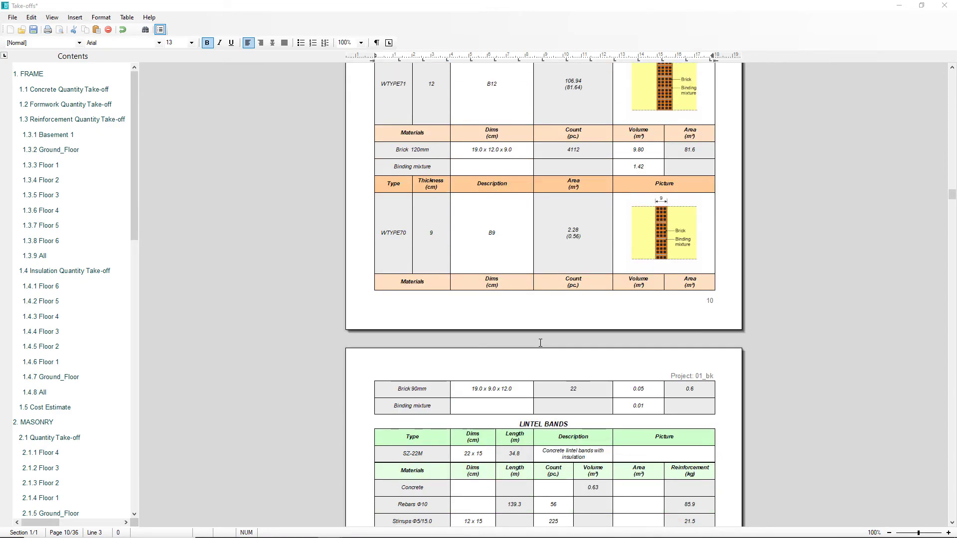
scroll(541, 343, down, 5)
scroll(540, 343, down, 4)
scroll(541, 343, down, 3)
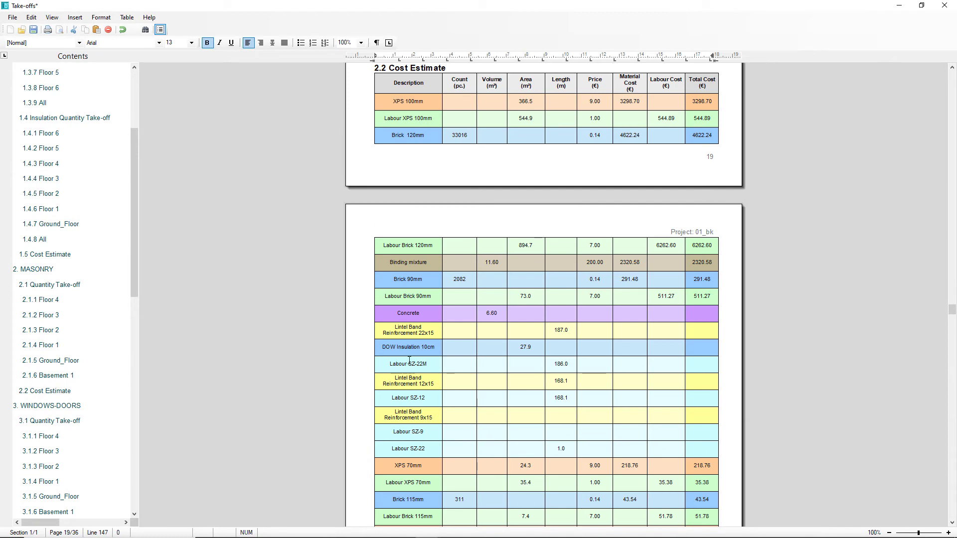
scroll(394, 361, up, 2)
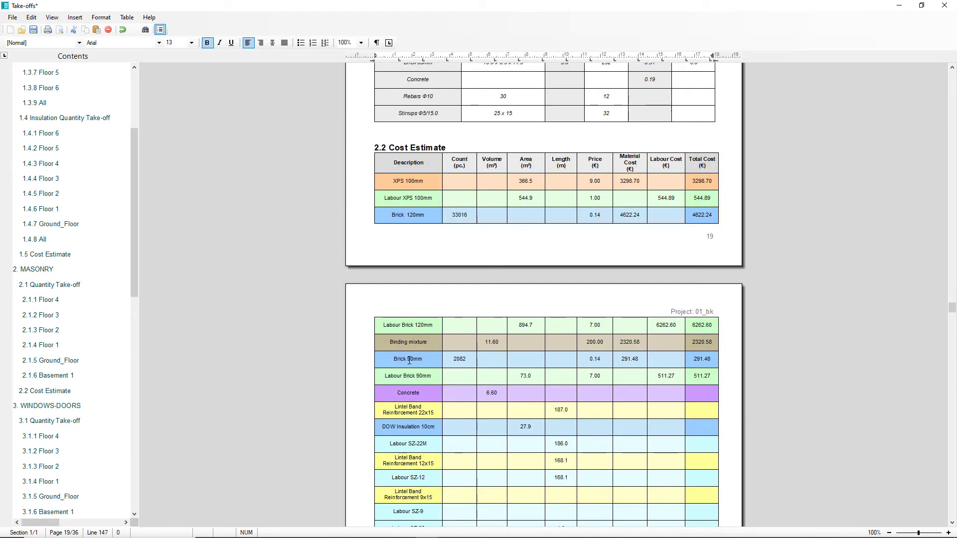
scroll(410, 360, down, 1)
scroll(409, 360, down, 3)
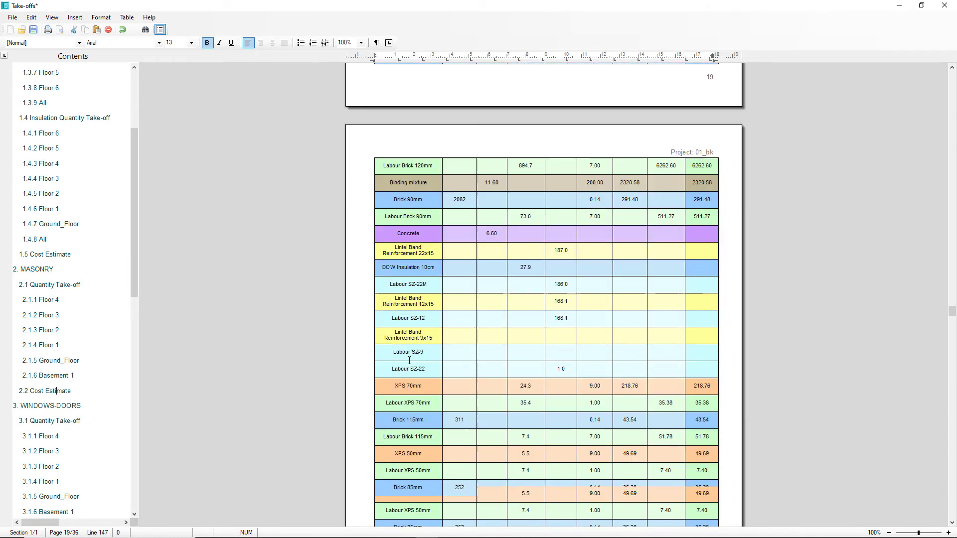
scroll(409, 360, down, 1)
scroll(409, 360, down, 3)
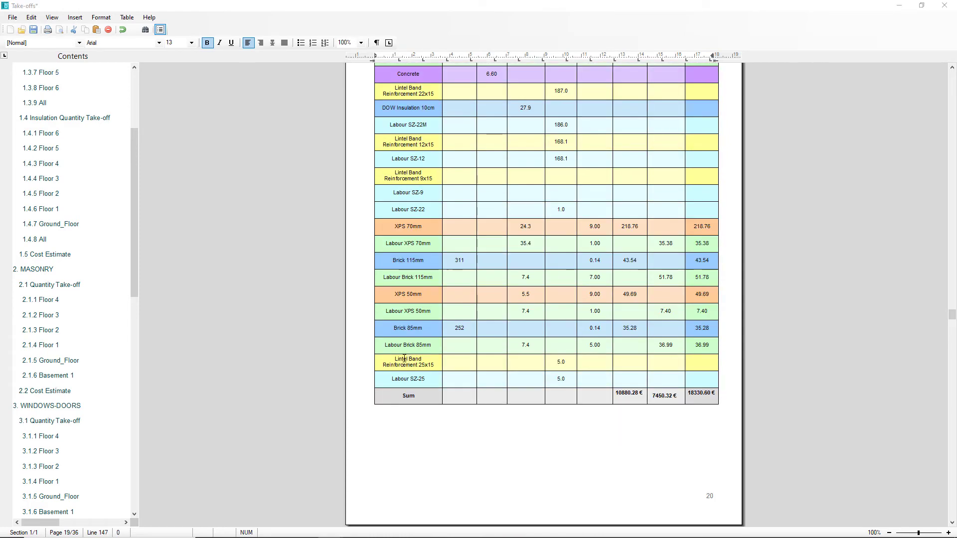
Examine the windows and doors quantity take-off and their cost estimate
click(47, 422)
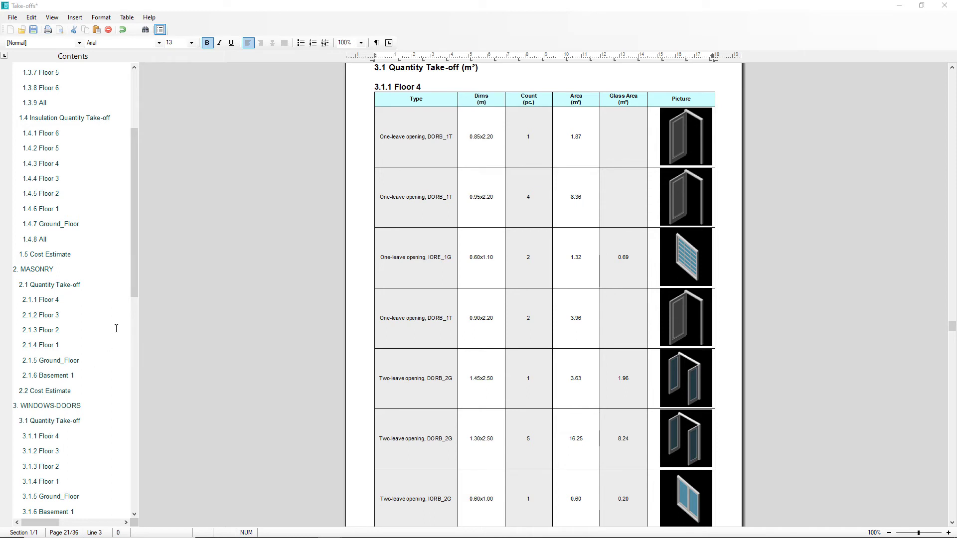
drag(137, 288, 136, 333)
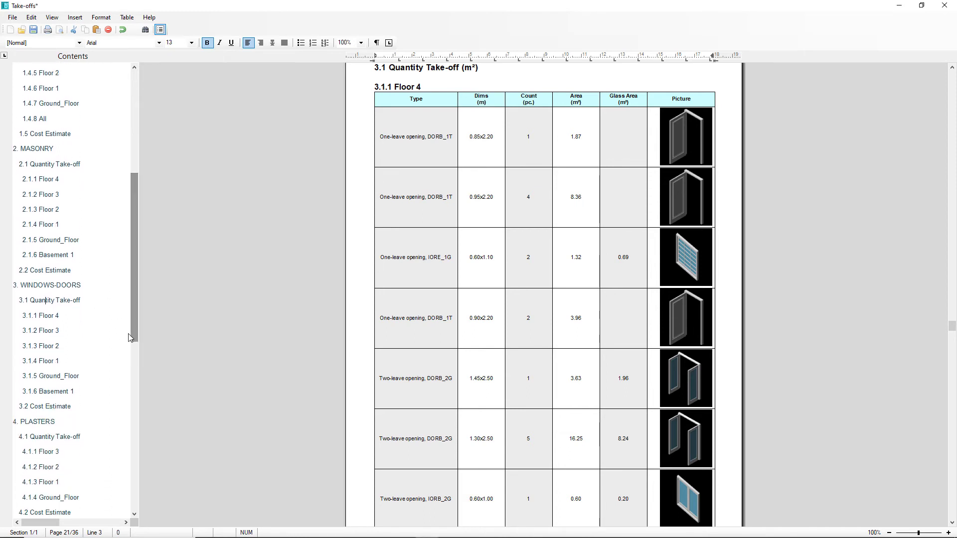
click(63, 411)
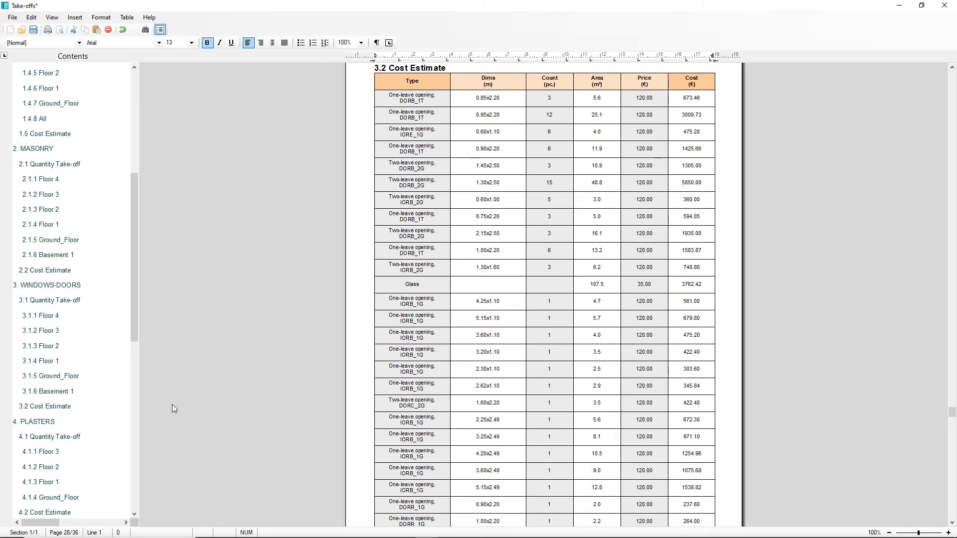
Examine the plasters' quantity take-off and cost estimate, and go on to the floorings section
click(34, 423)
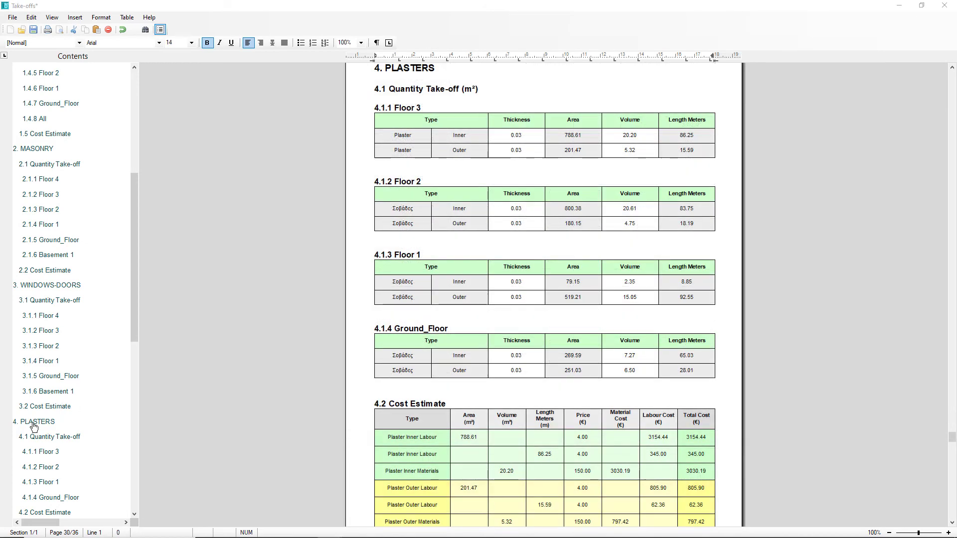
drag(134, 330, 131, 402)
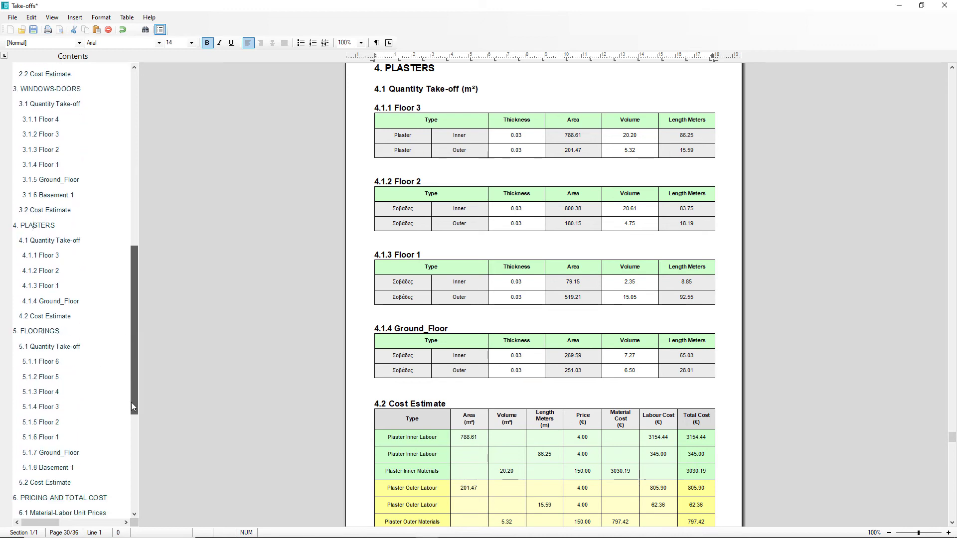
click(56, 318)
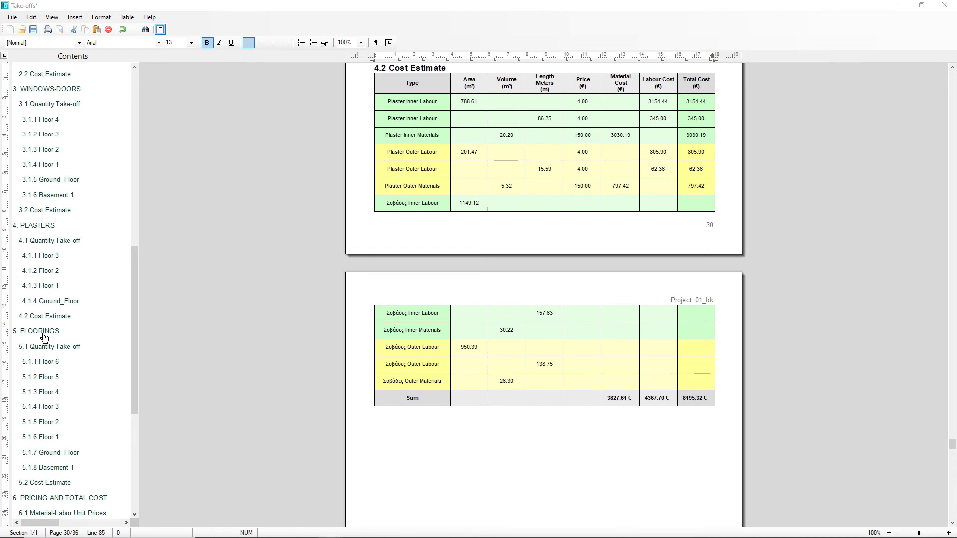
click(40, 331)
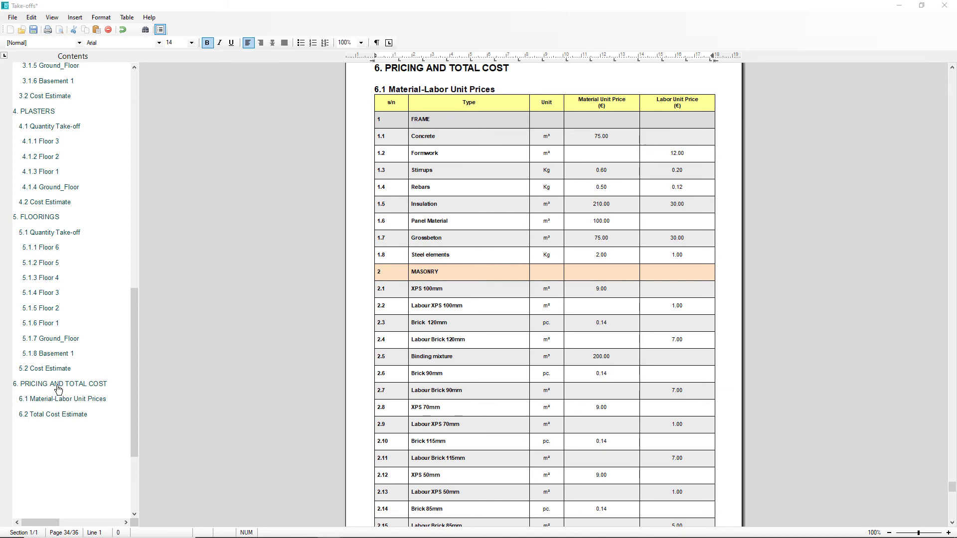
Examine the material and labor unit prices and the total cost estimate in the pricing section
click(346, 390)
scroll(345, 390, down, 15)
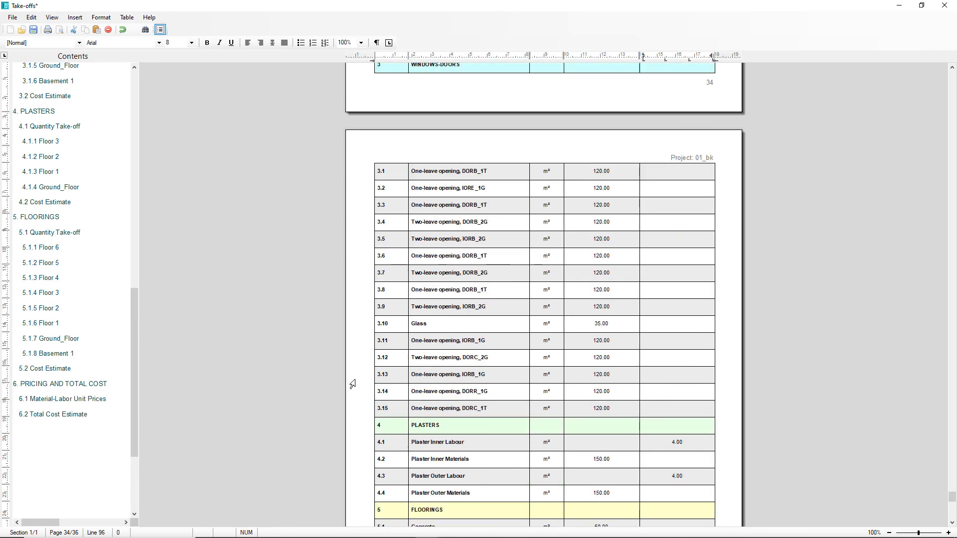
scroll(345, 386, down, 2)
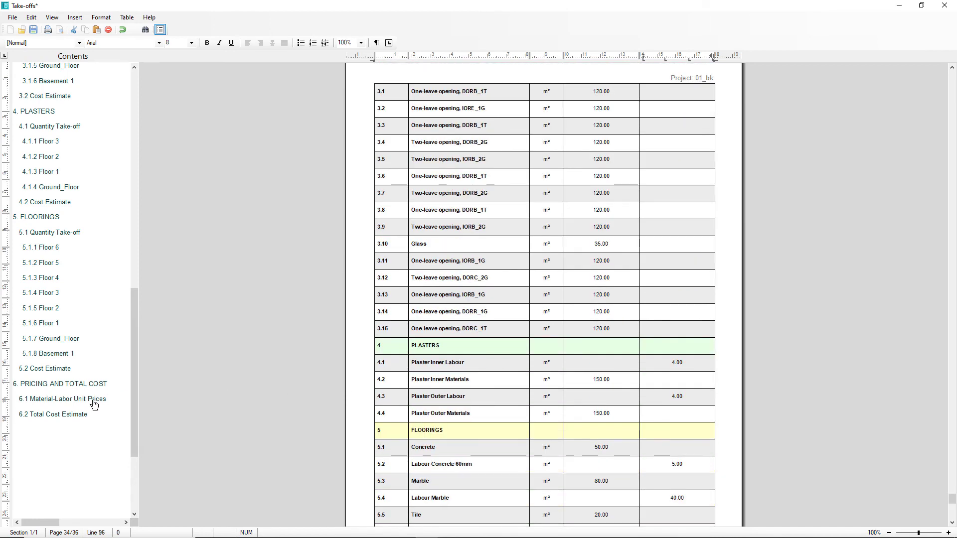
click(64, 418)
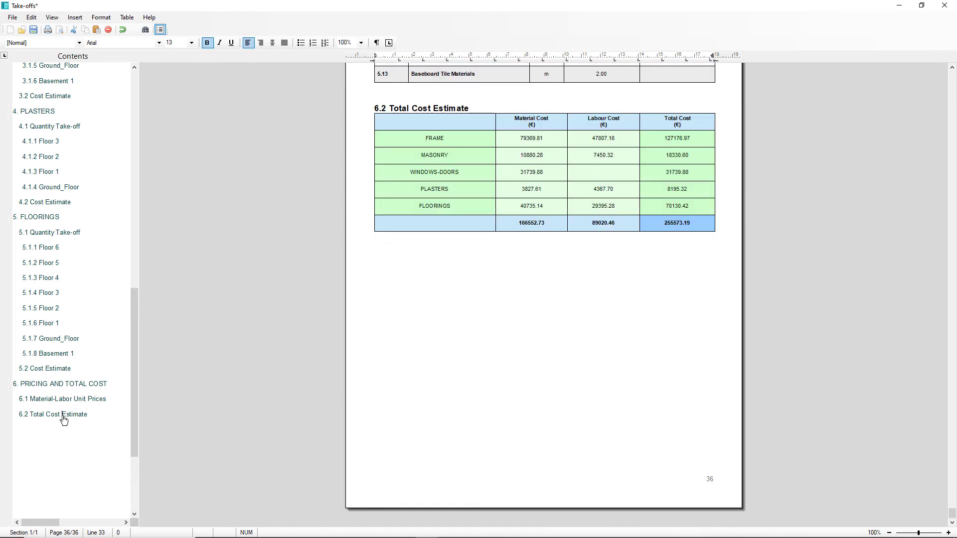